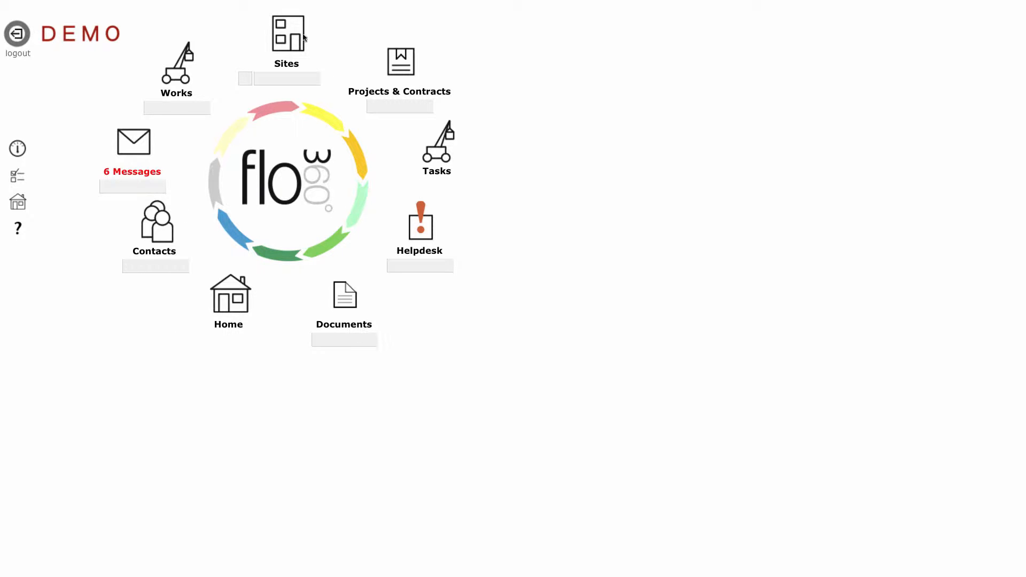
# Search the sites for "quinta" and open the details of Queen's College's Broag Rehema Quinta 85 Boiler, not Boiler 2
pyautogui.click(289, 78)
pyautogui.write('quinta')
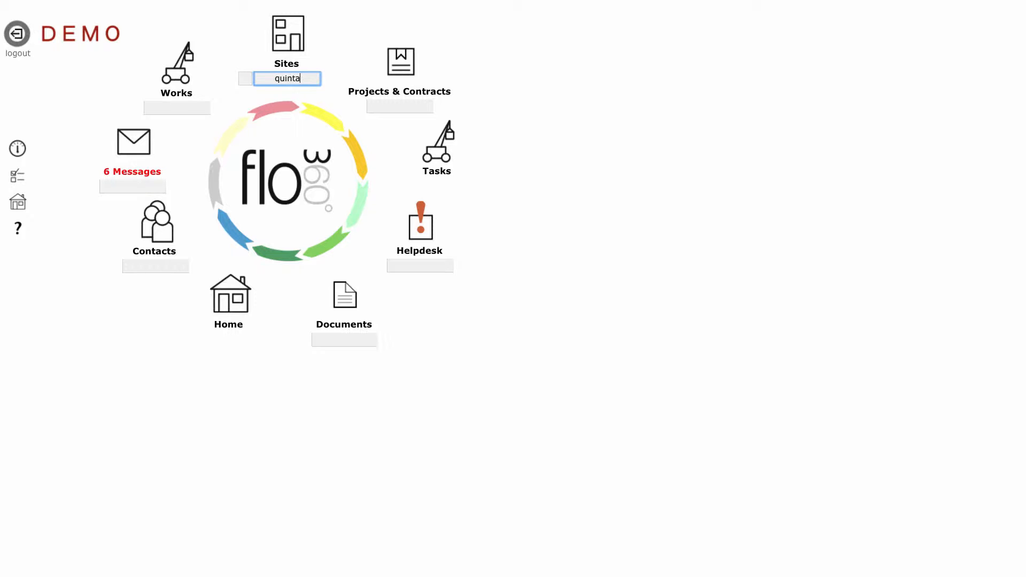
pyautogui.press('Return')
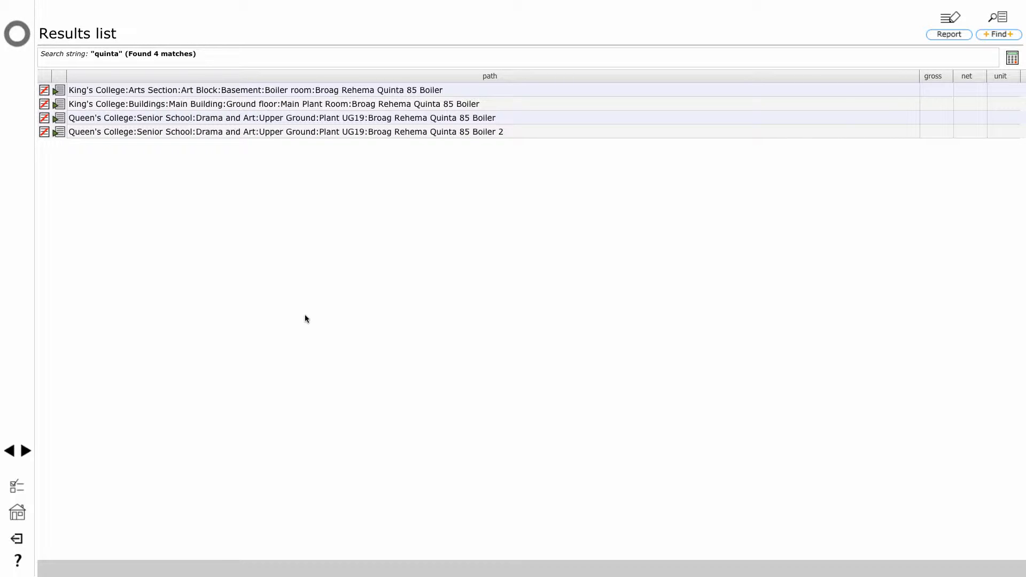
pyautogui.click(59, 118)
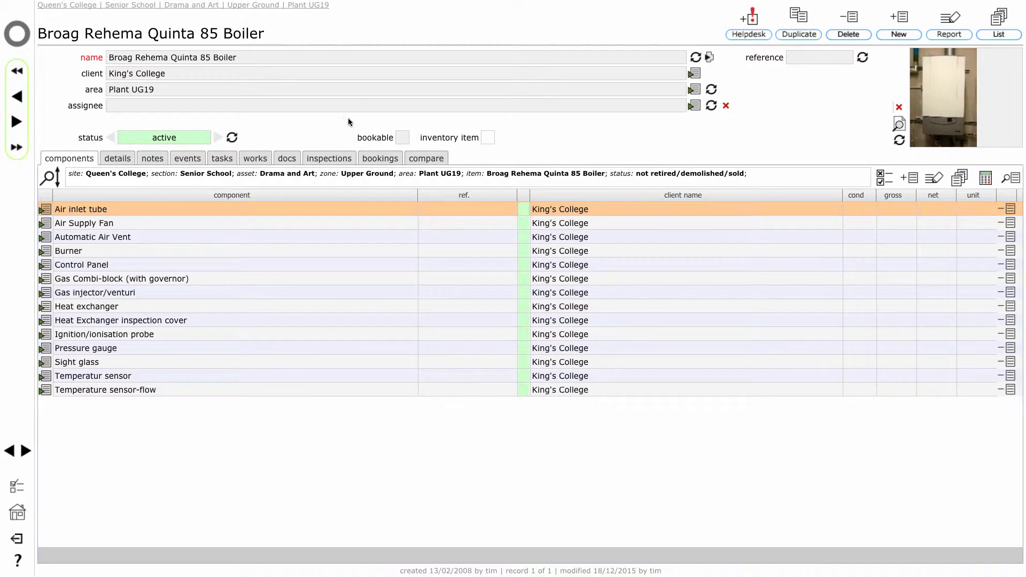
pyautogui.click(118, 161)
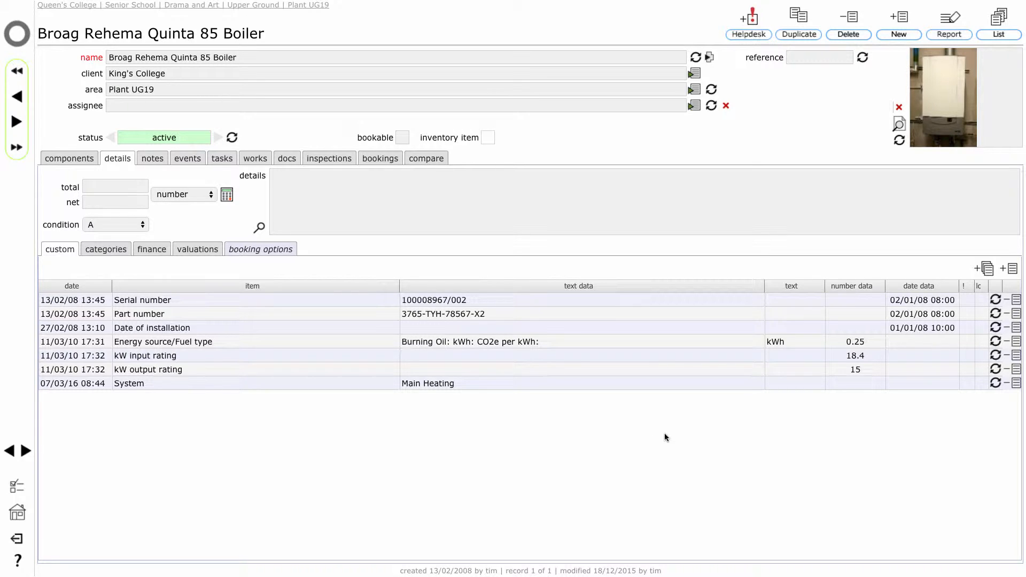
# Add a Manufacturer custom data entry with the text Broag Ltd to the boiler
pyautogui.click(1010, 270)
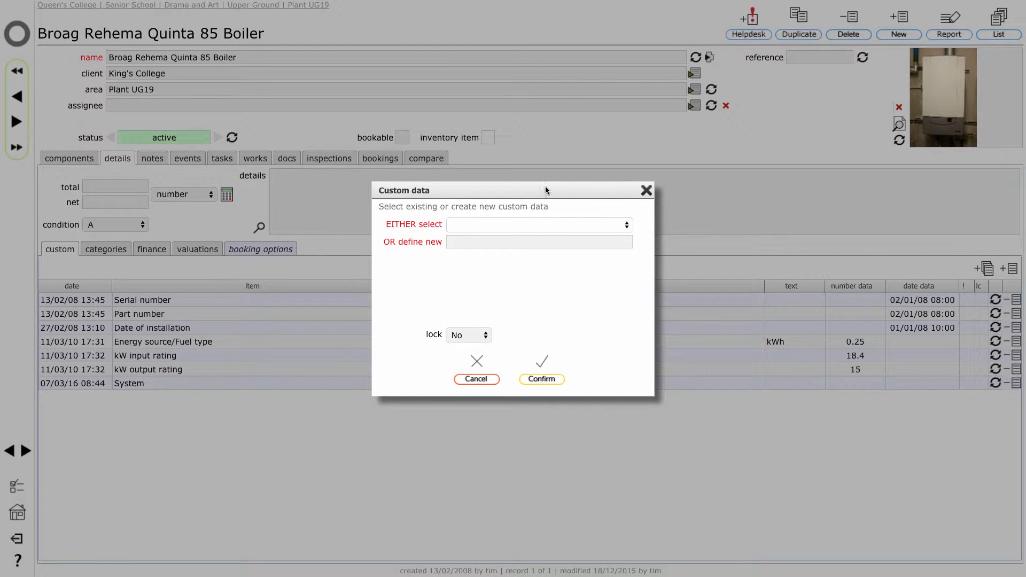
pyautogui.click(568, 224)
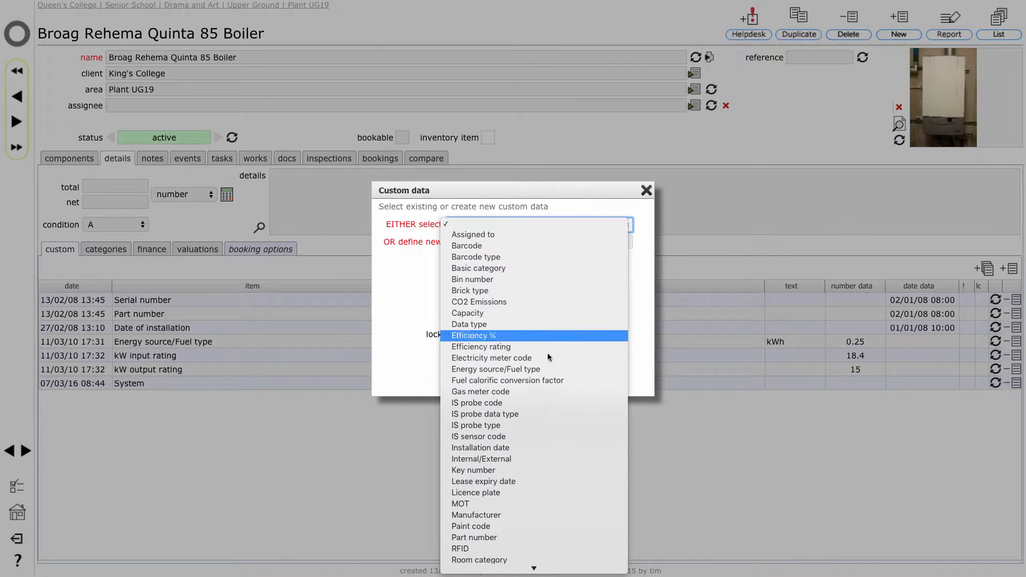
pyautogui.click(540, 514)
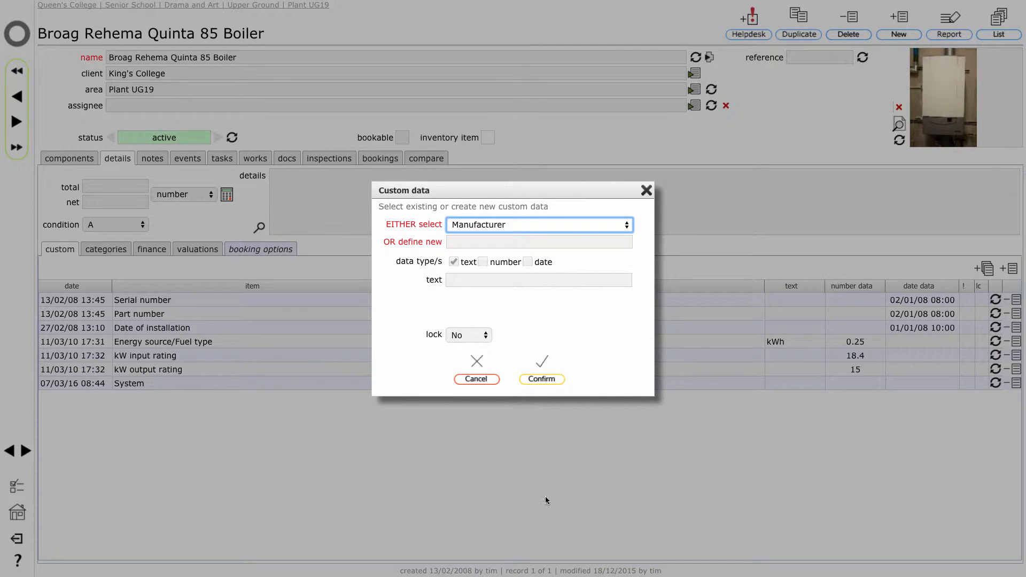
pyautogui.click(480, 282)
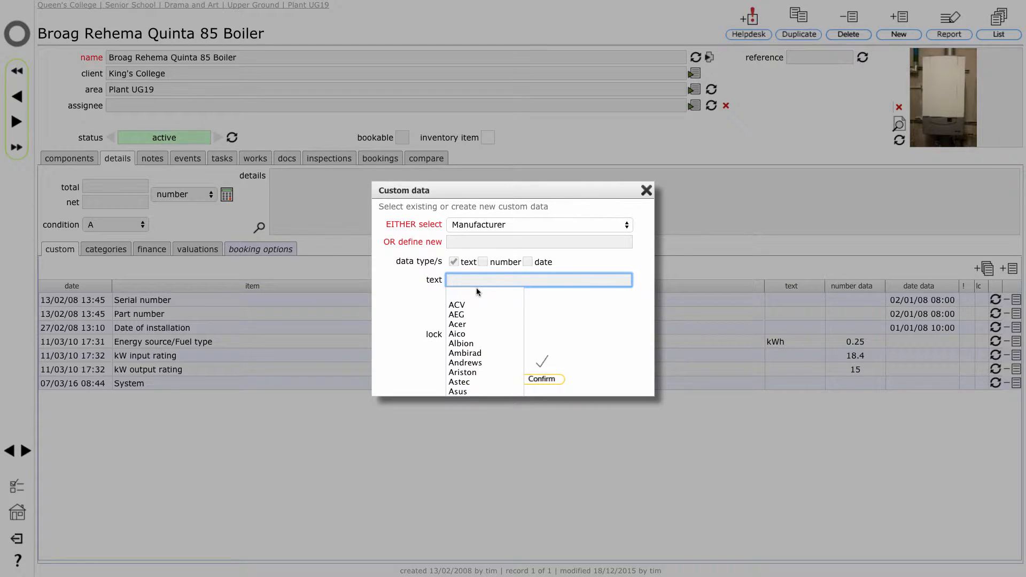
pyautogui.write('Bro')
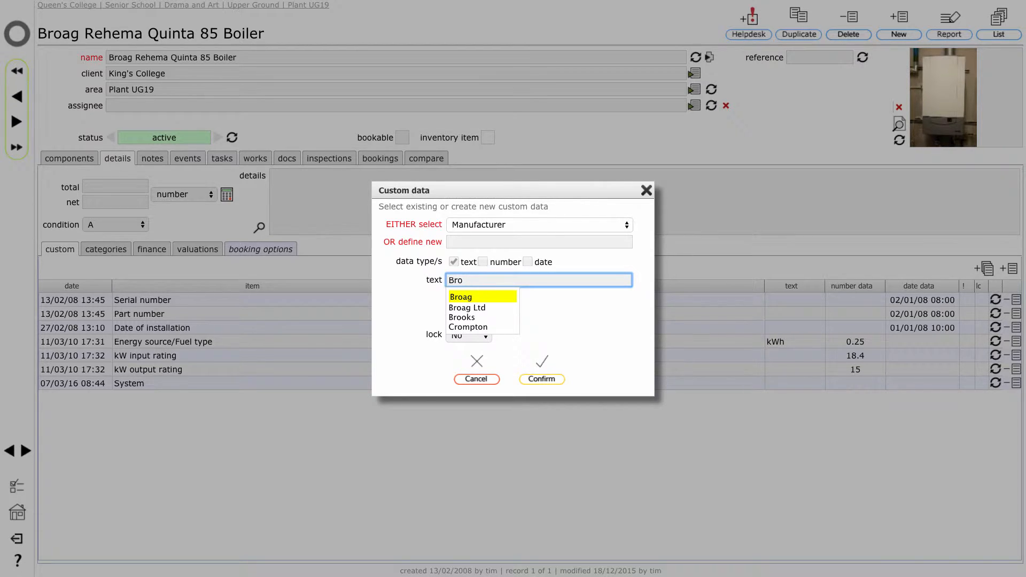
pyautogui.press('Down')
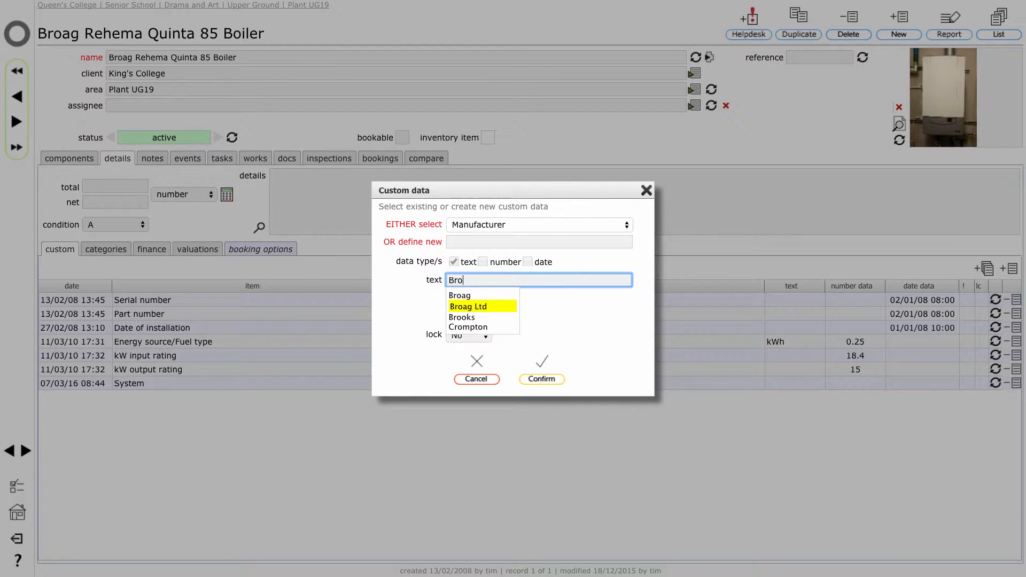
pyautogui.press('Return')
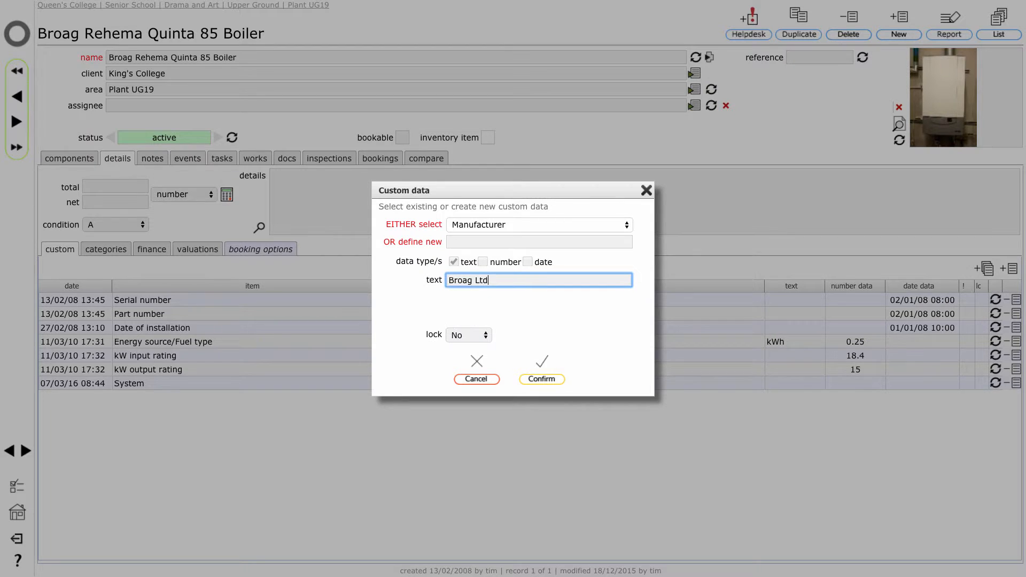
pyautogui.click(543, 378)
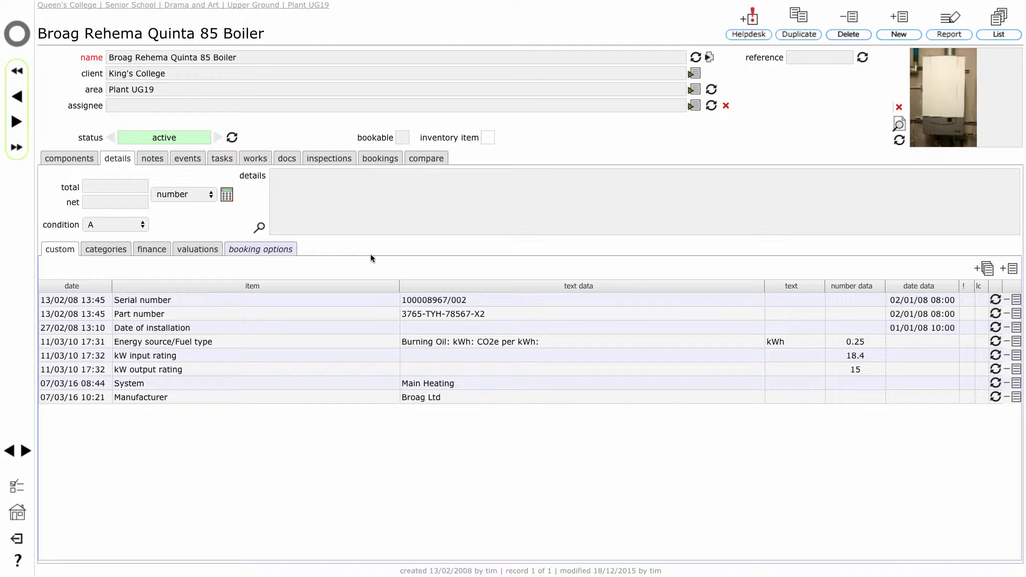
# Search the sites for "broag" with the extra search option ticked, view Queen's College's Quinta 85 Boiler, and return to the results
pyautogui.click(19, 37)
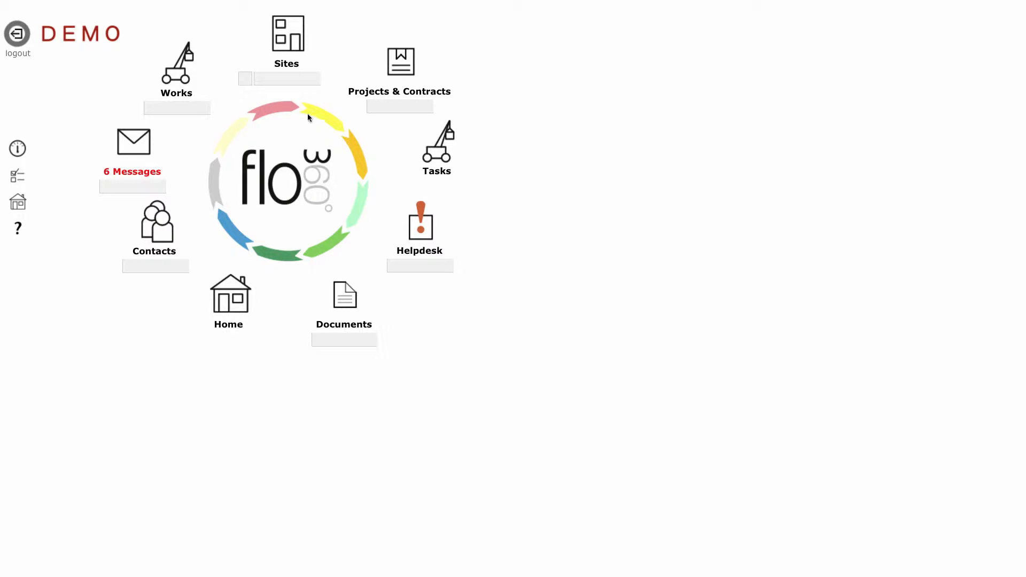
pyautogui.click(287, 79)
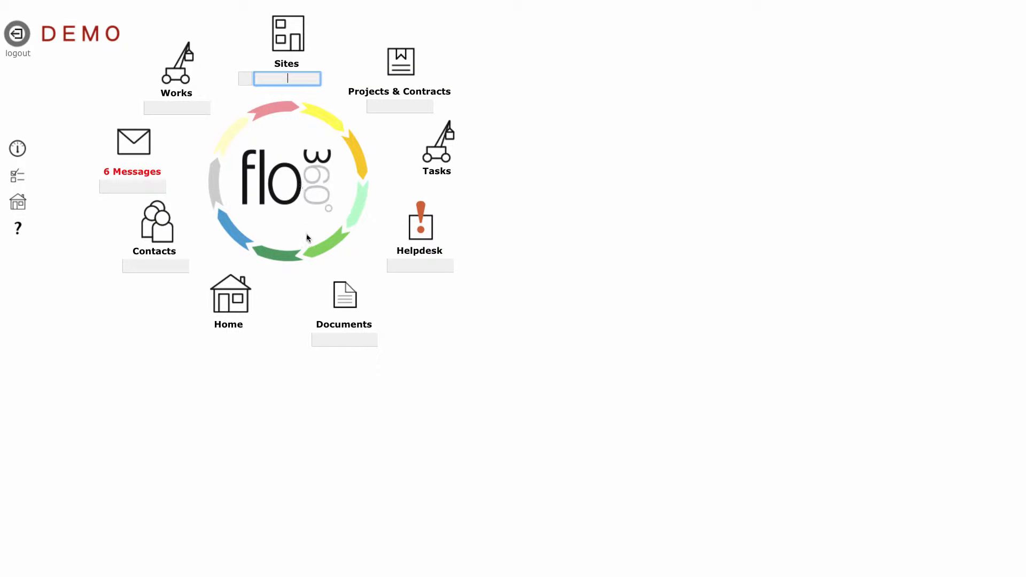
pyautogui.click(245, 79)
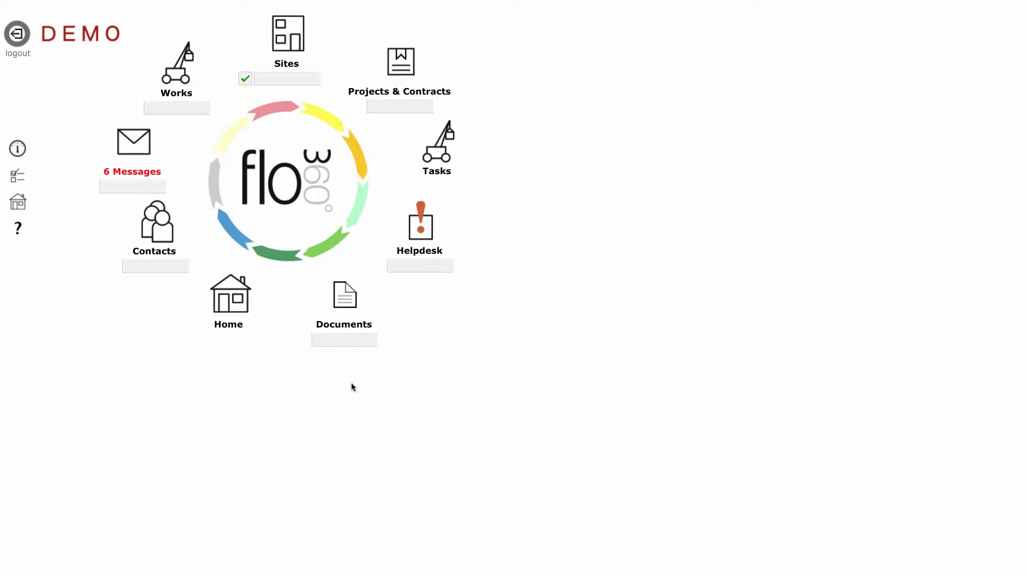
pyautogui.click(285, 79)
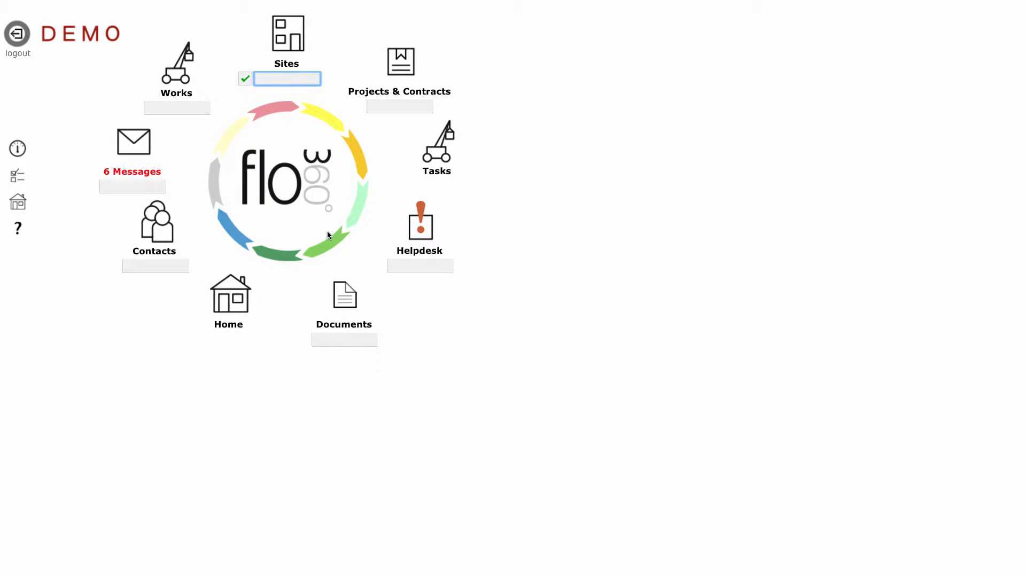
pyautogui.write('broag')
pyautogui.press('Return')
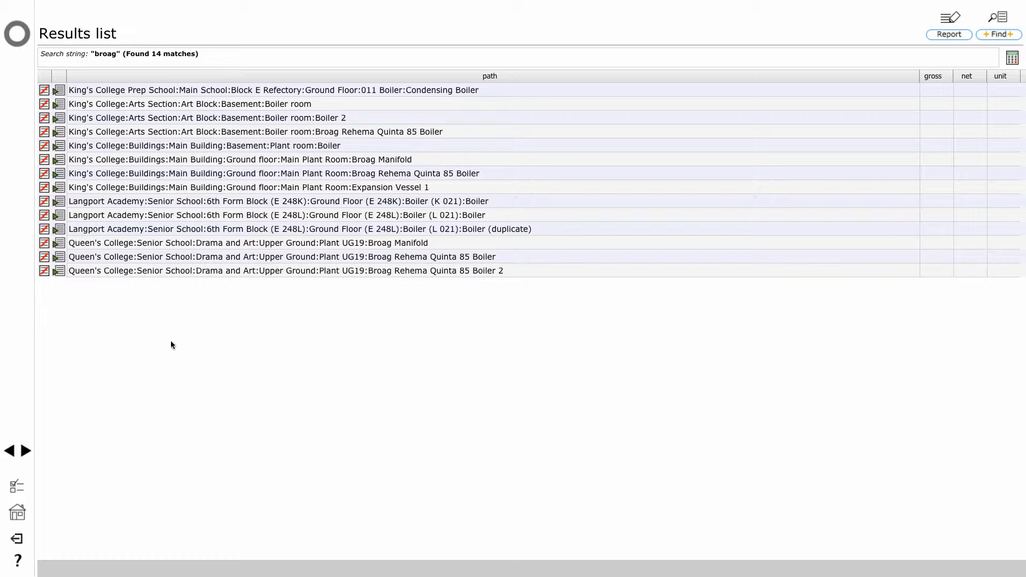
pyautogui.click(59, 258)
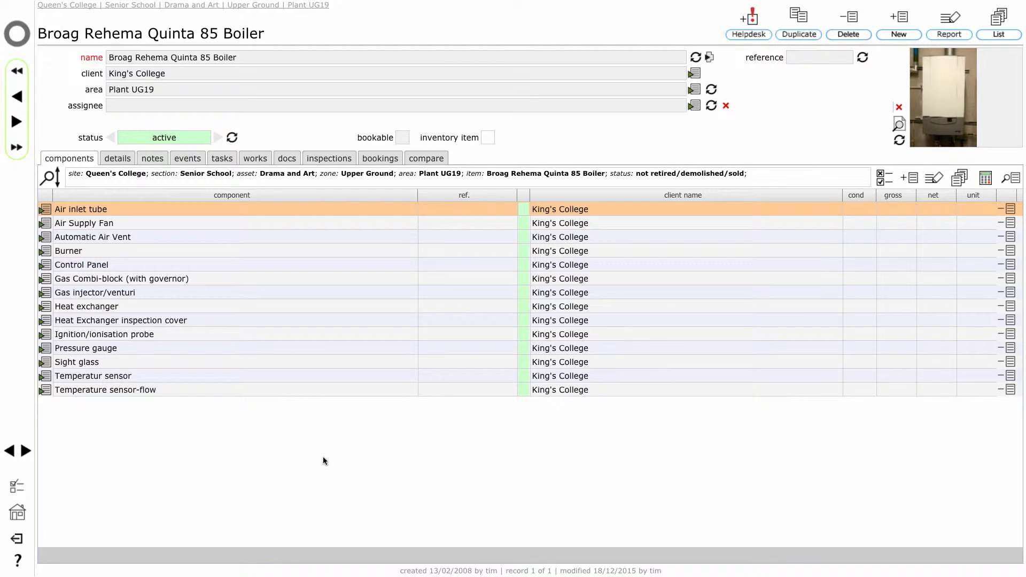
pyautogui.click(10, 454)
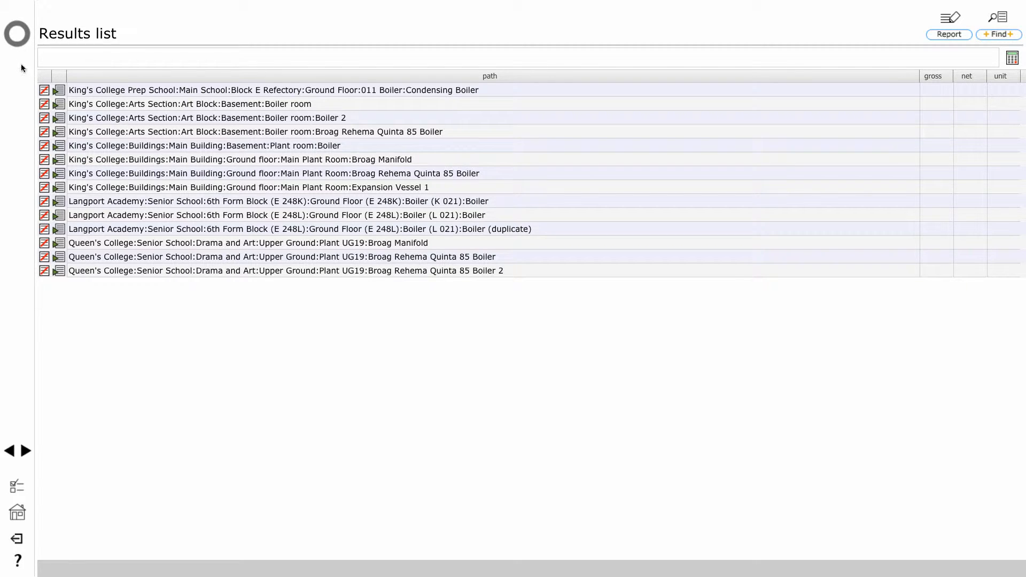
# Search the sites for "alarm sounder" and open the details of the Pre-Prep Block Corridor B fire alarm sounder on the last results page
pyautogui.click(16, 39)
pyautogui.click(293, 78)
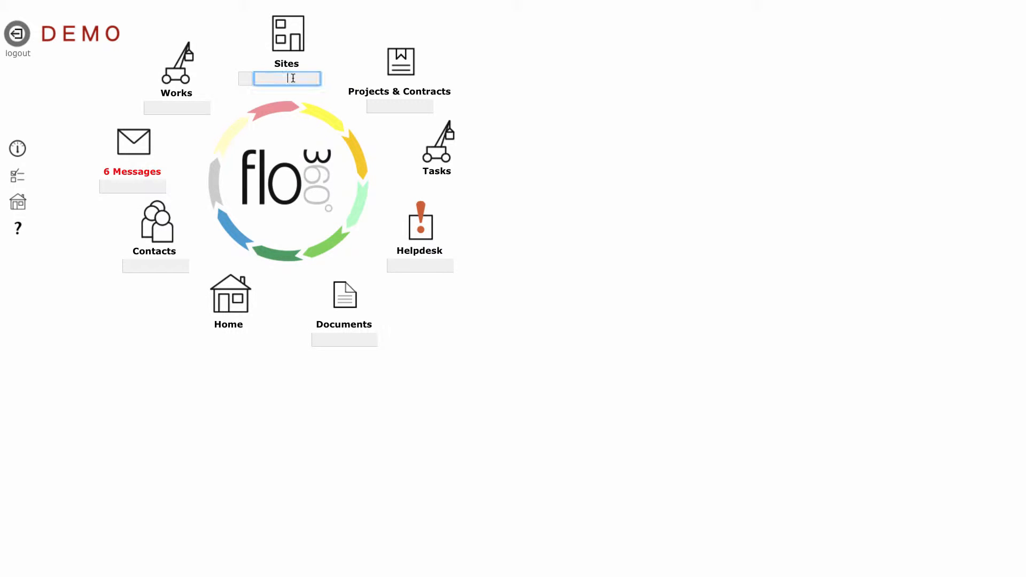
pyautogui.write('alarm sounder')
pyautogui.press('Return')
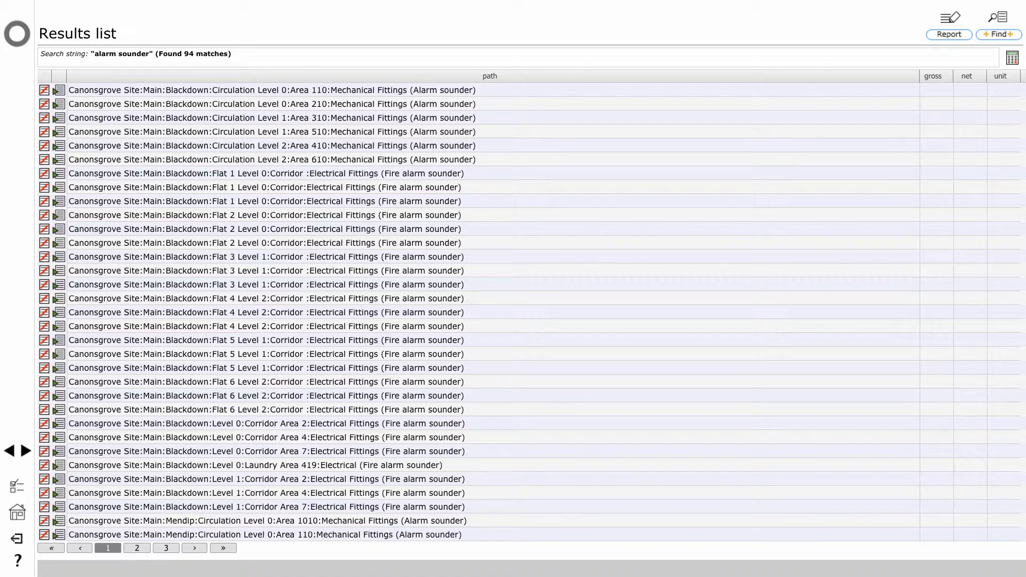
pyautogui.click(223, 548)
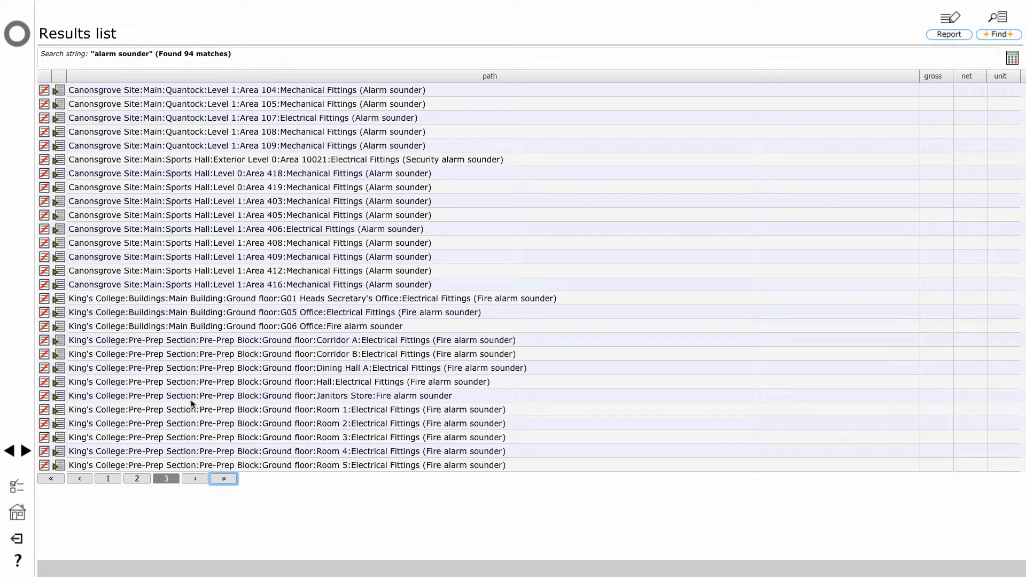
pyautogui.click(62, 357)
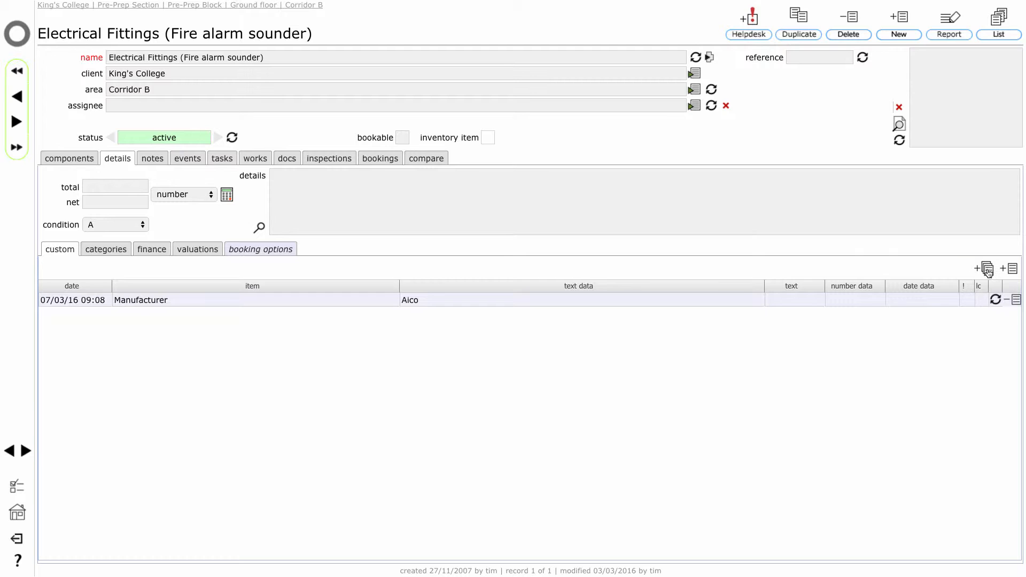
# Start adding the same custom data to multiple items, listing items from up 4 levels
pyautogui.click(989, 271)
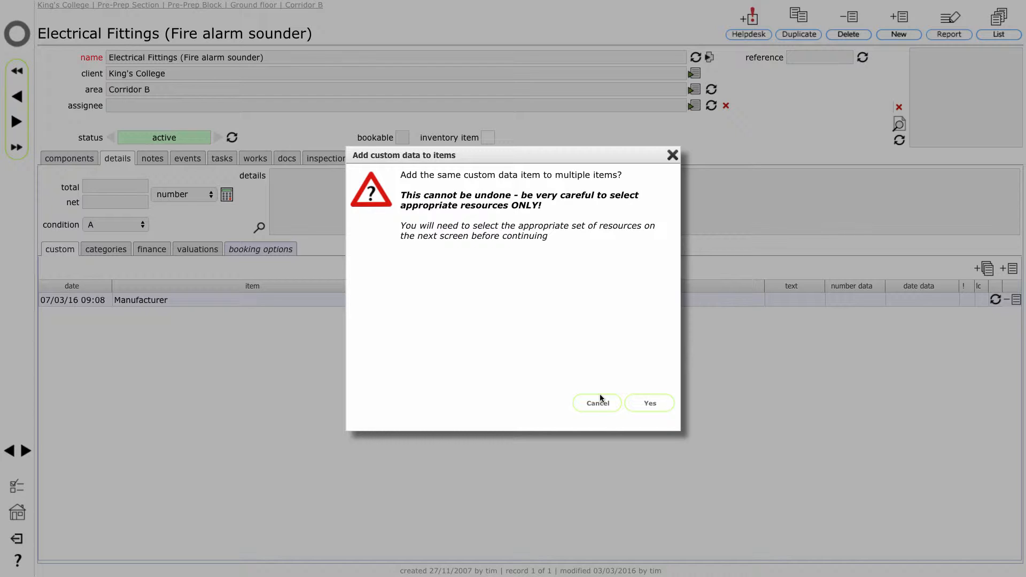
pyautogui.click(652, 404)
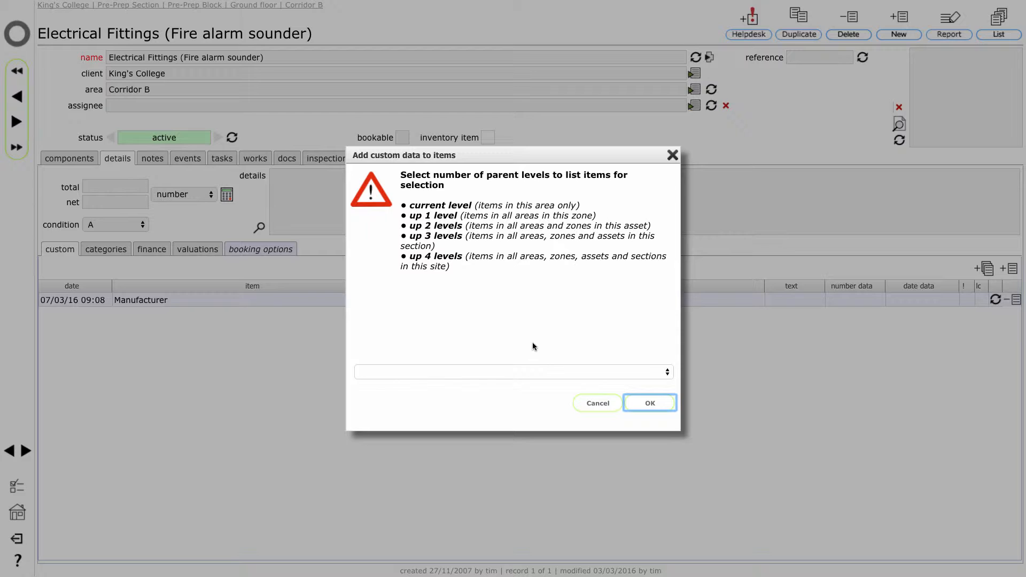
pyautogui.click(556, 371)
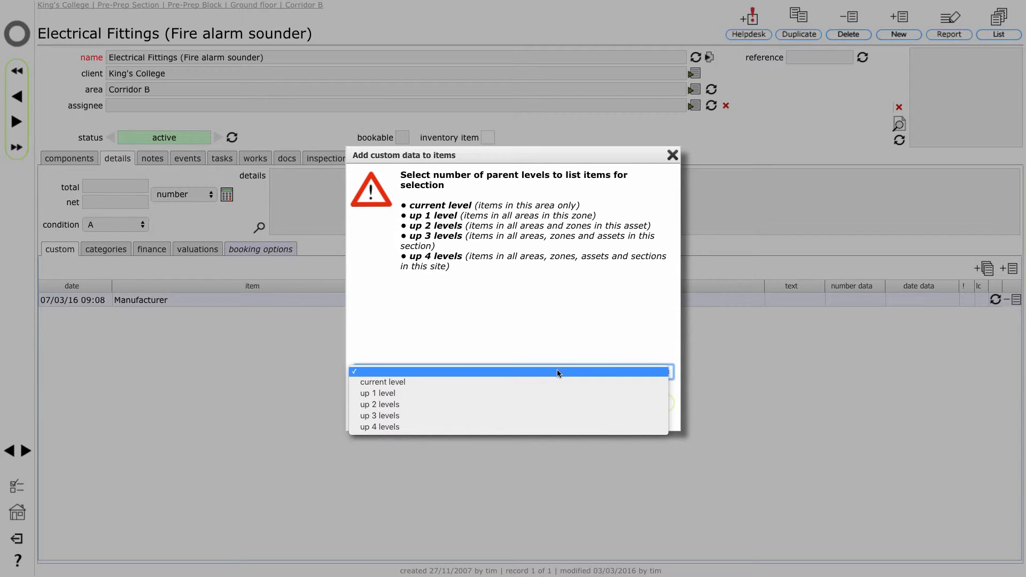
pyautogui.click(556, 428)
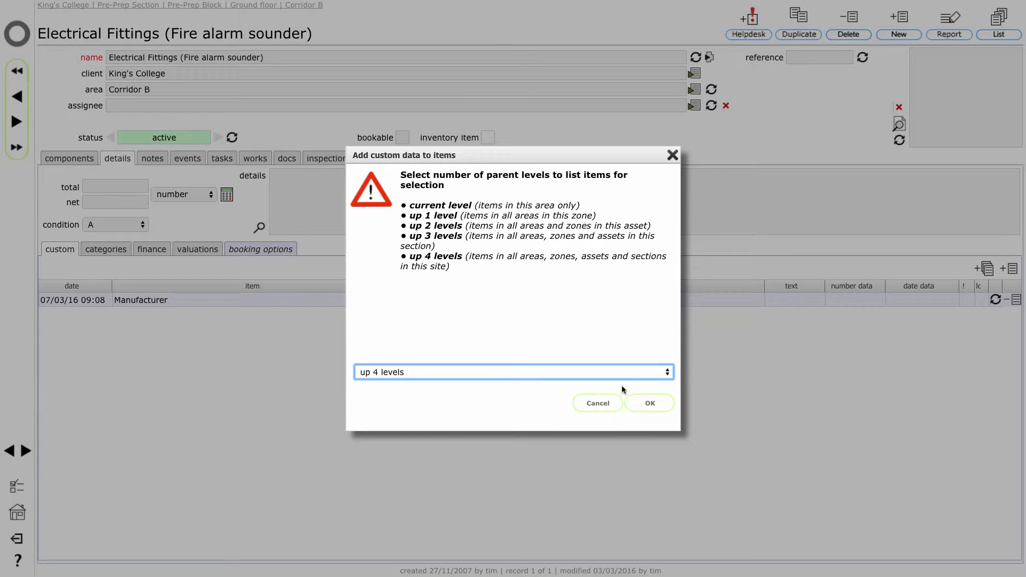
pyautogui.click(651, 404)
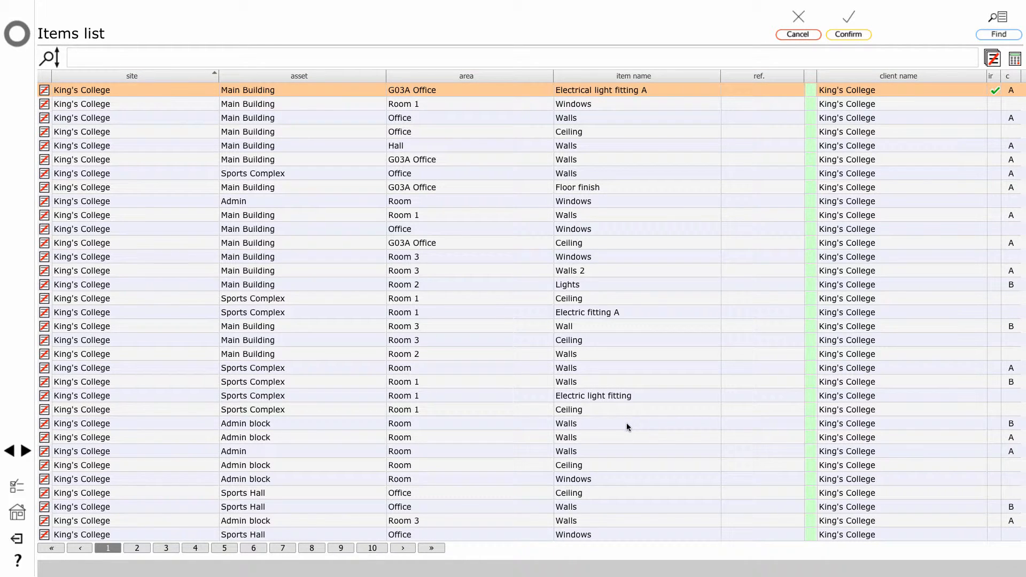
# Reduce the items list to items whose name contains "alarm sounder"
pyautogui.click(1004, 34)
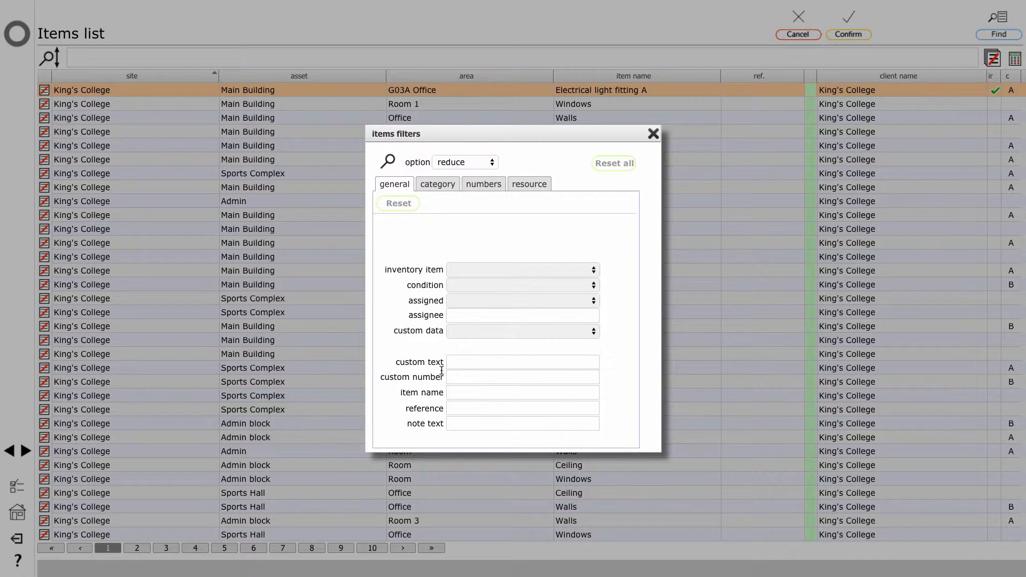
pyautogui.click(476, 392)
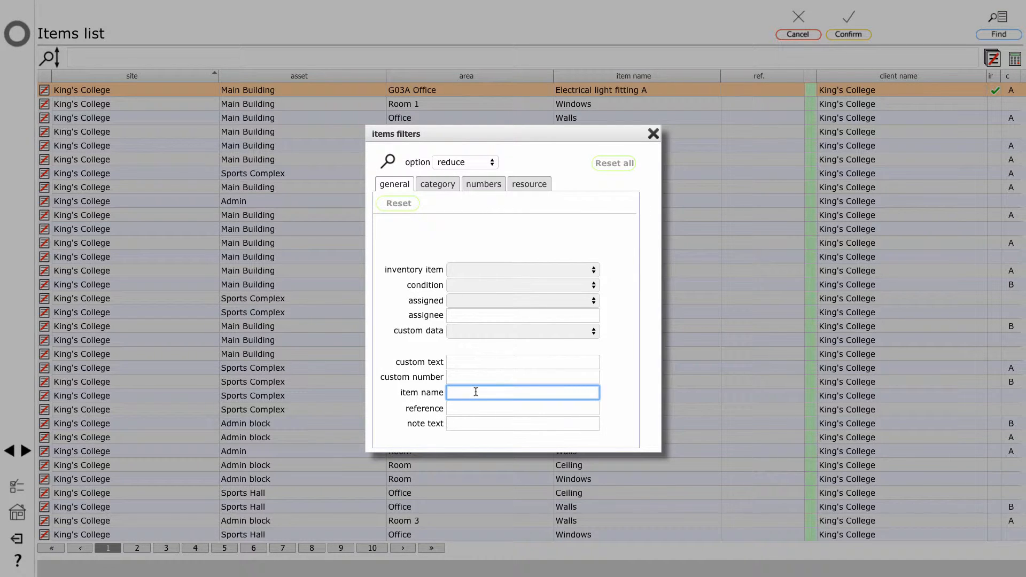
pyautogui.write('alarm sounder')
pyautogui.click(392, 160)
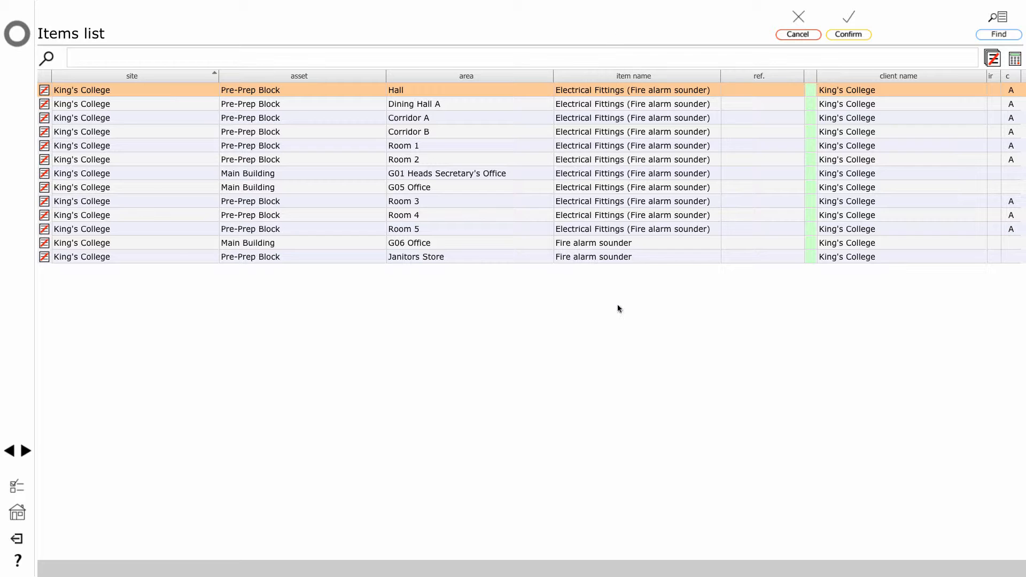
# Confirm the listed King's College fire alarm sounders and define a new custom data item named "Model number" for them
pyautogui.click(848, 34)
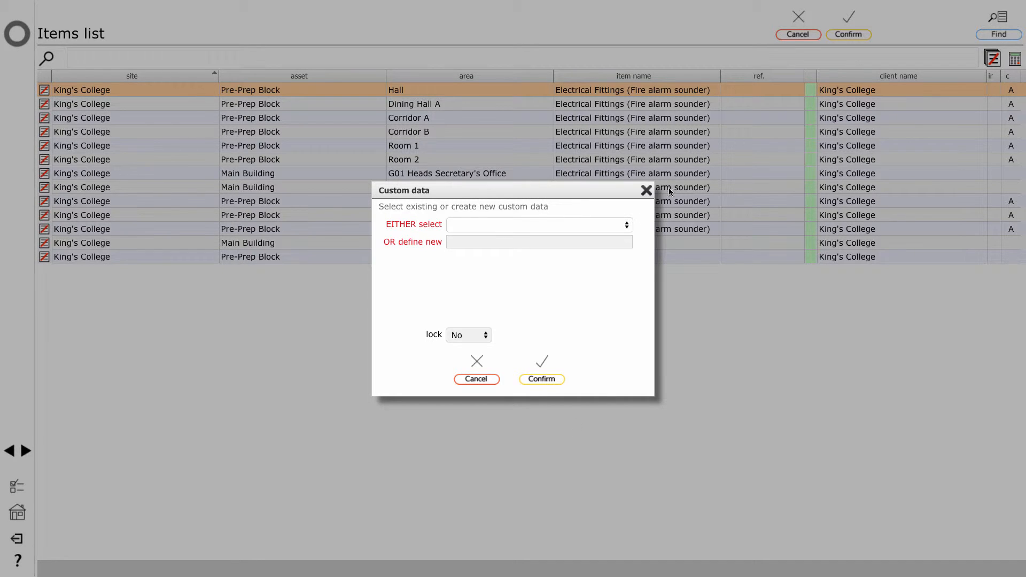
pyautogui.click(597, 228)
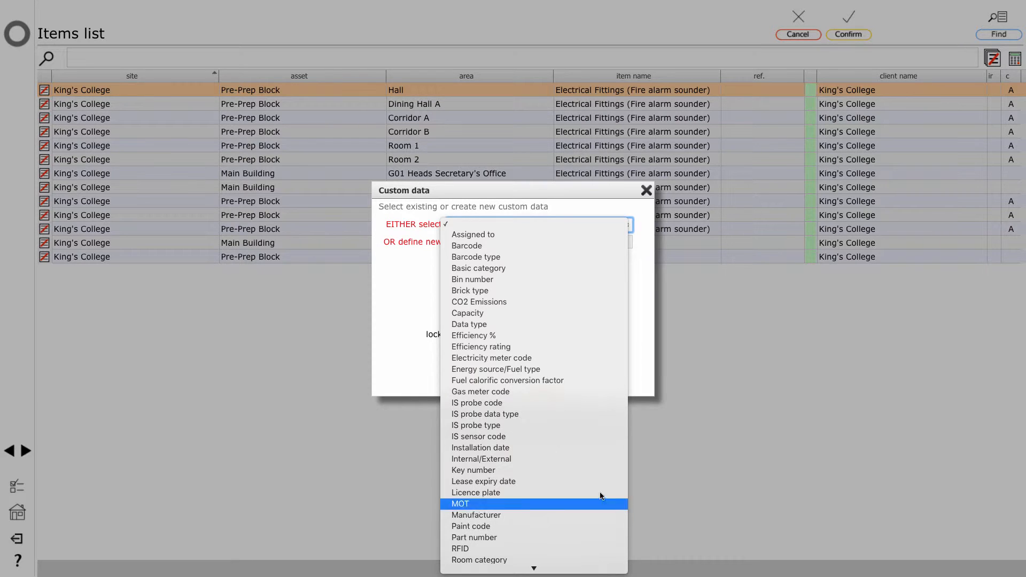
pyautogui.click(645, 307)
pyautogui.click(486, 240)
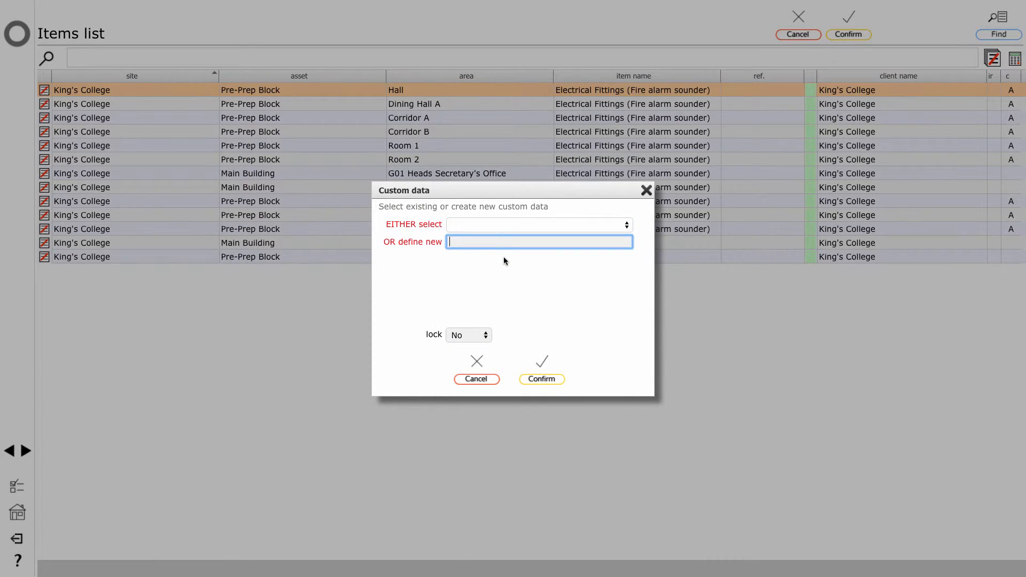
pyautogui.write('Model number')
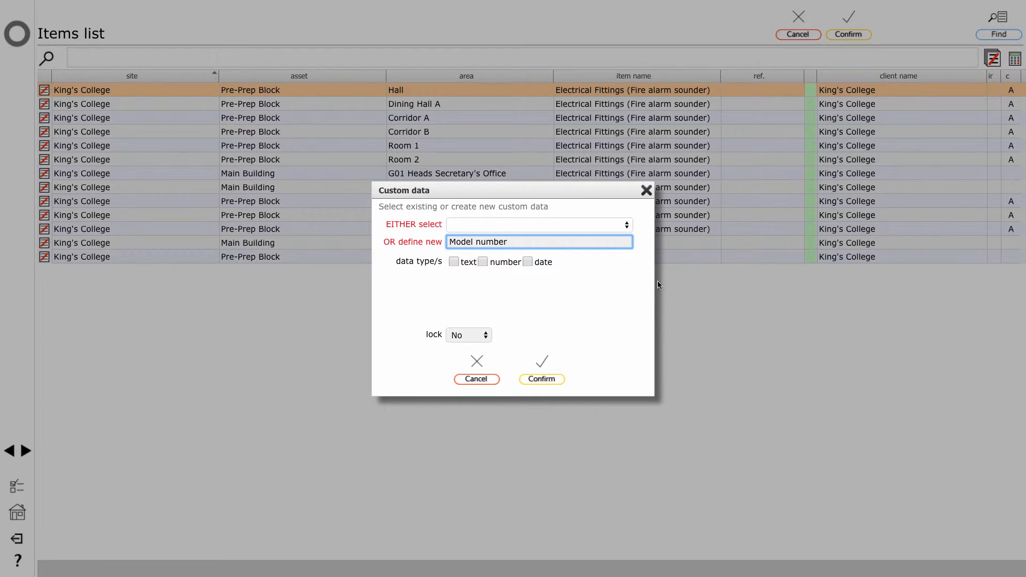
# Make the new custom data a text type with the value "4567-TY89" and apply it to the listed sounders
pyautogui.click(454, 262)
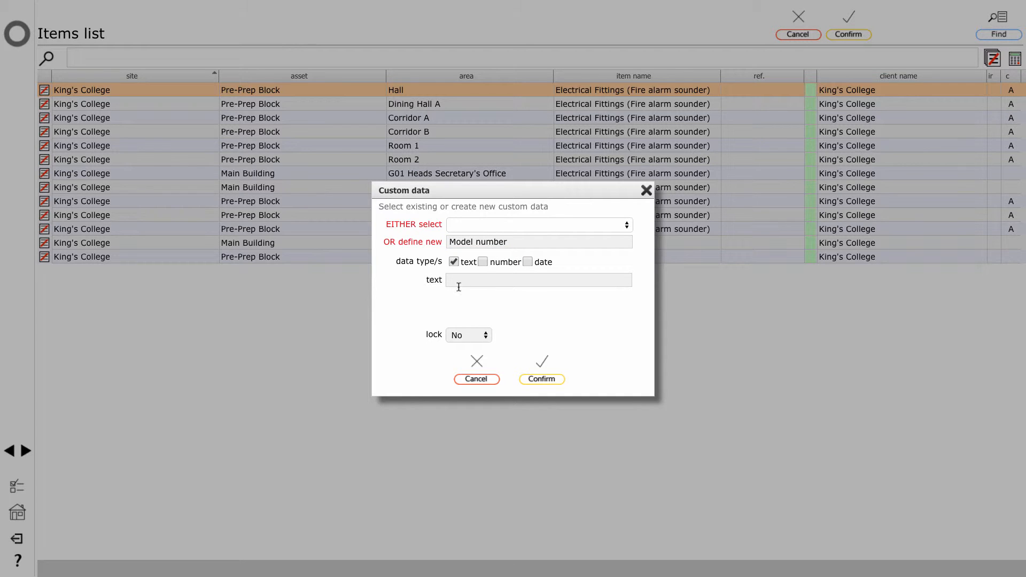
pyautogui.click(471, 280)
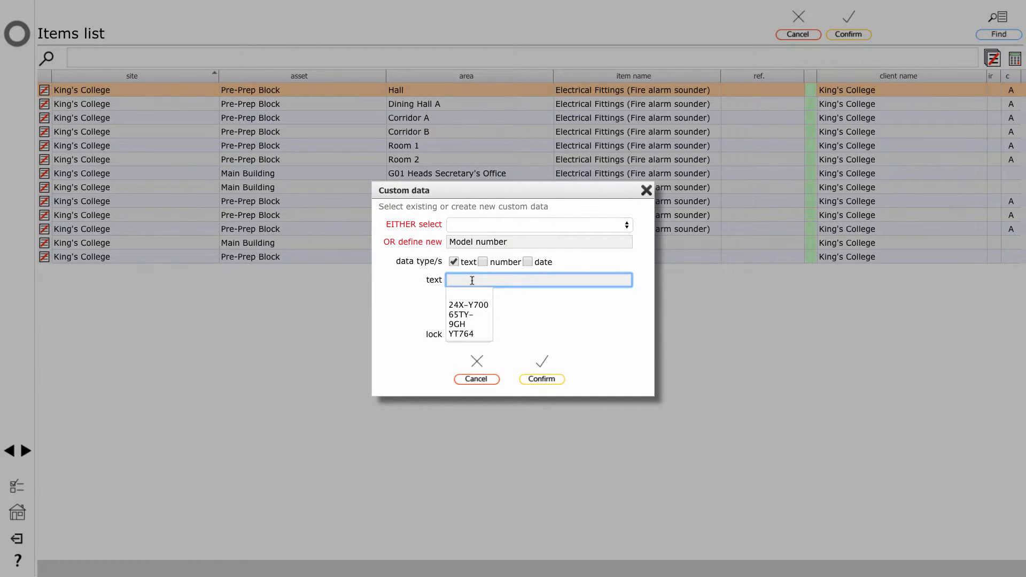
pyautogui.write('456')
pyautogui.write('7-')
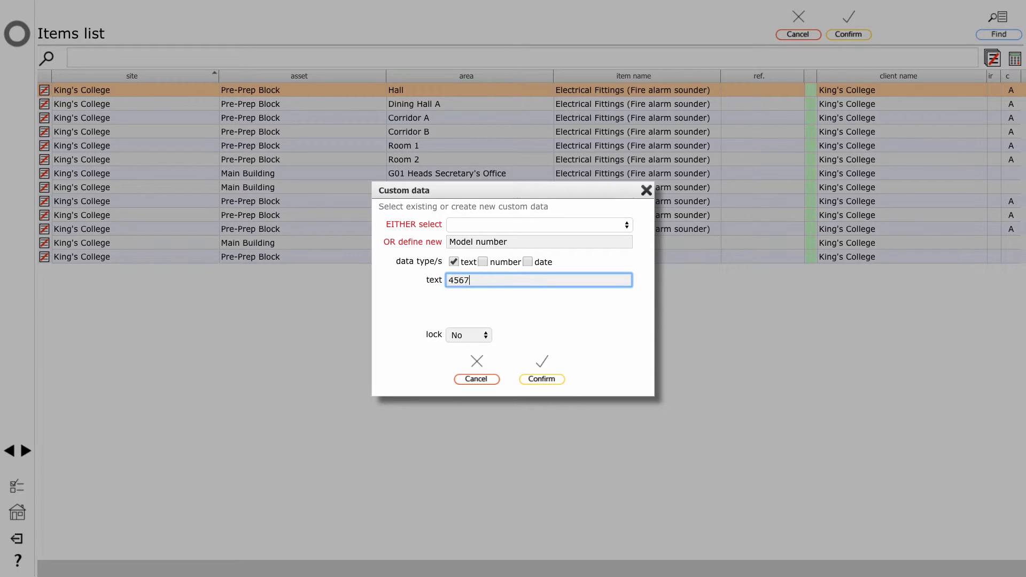
pyautogui.write('TY89')
pyautogui.click(551, 379)
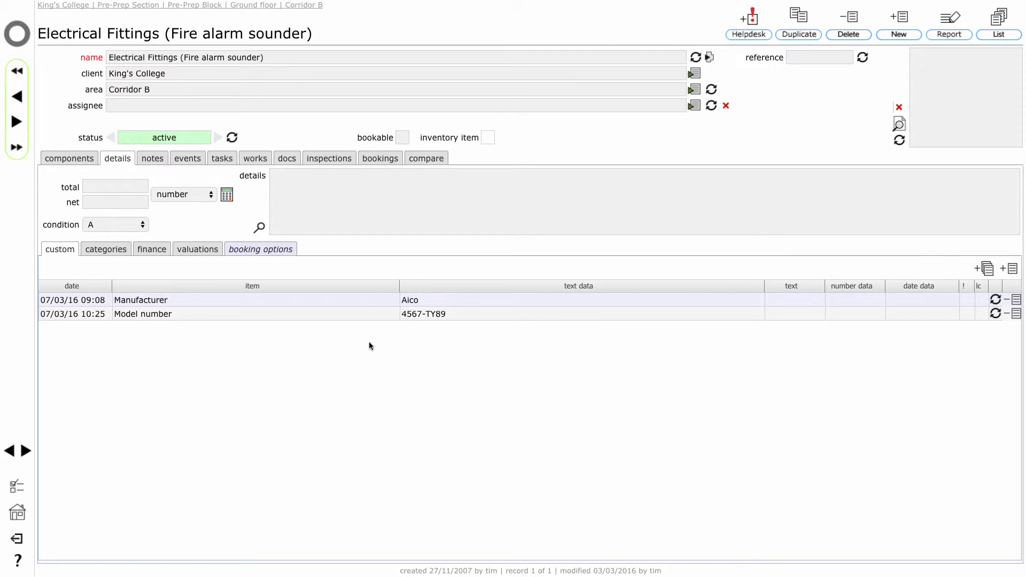
# Copy the sounder's model number and search the sites for "4567-TY89" with the extra search option ticked
pyautogui.moveTo(449, 313); pyautogui.dragTo(403, 316)
pyautogui.click(324, 406)
pyautogui.moveTo(447, 316); pyautogui.dragTo(399, 316)
pyautogui.hotkey('ctrl', 'c')
pyautogui.click(370, 435)
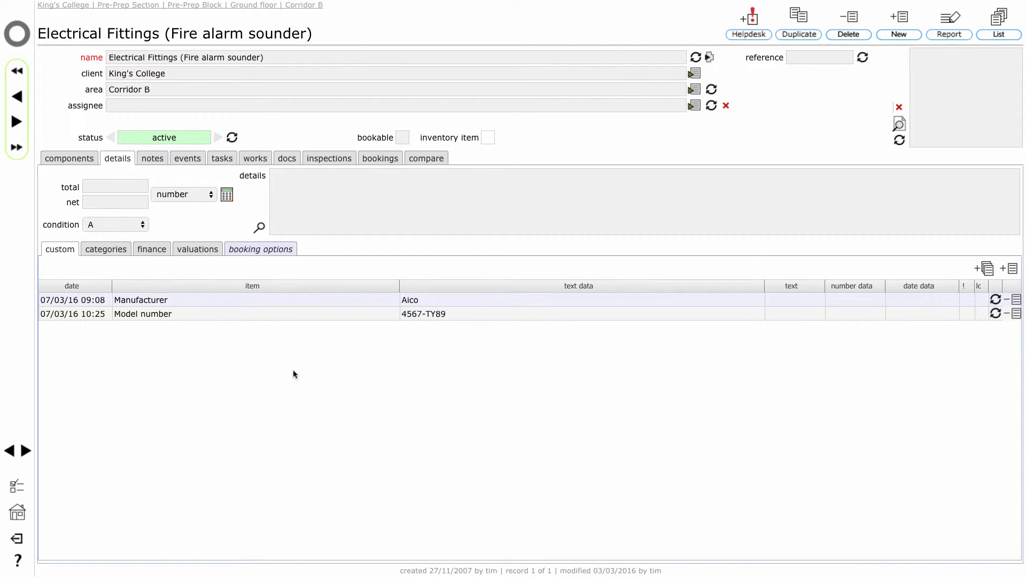
pyautogui.click(25, 40)
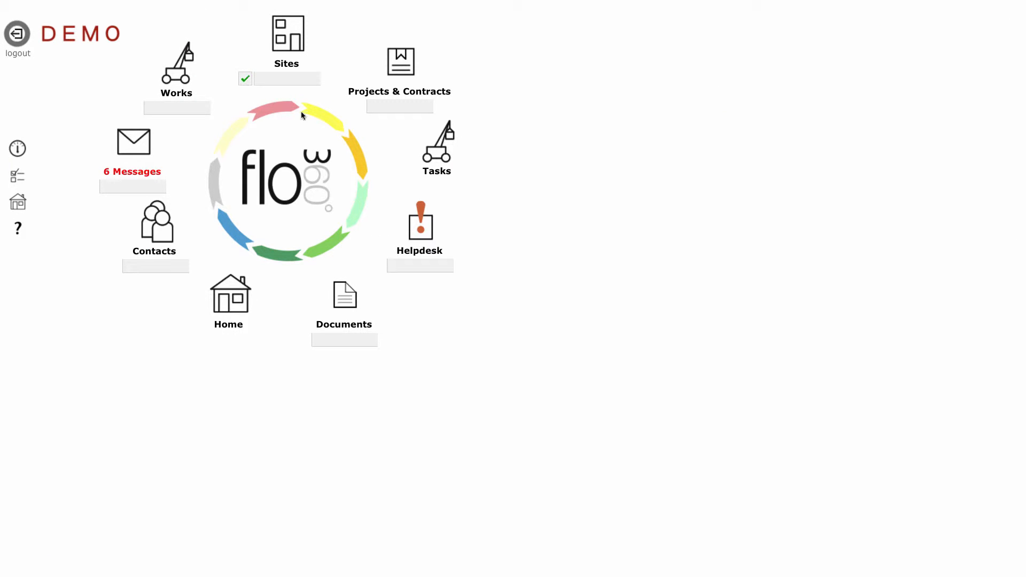
pyautogui.hotkey('ctrl', 'v')
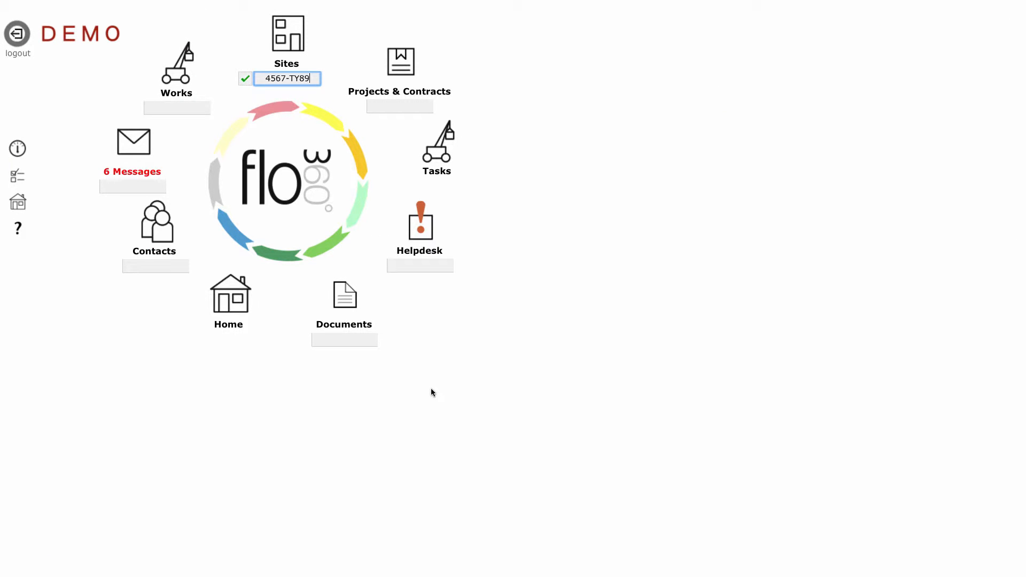
pyautogui.press('Return')
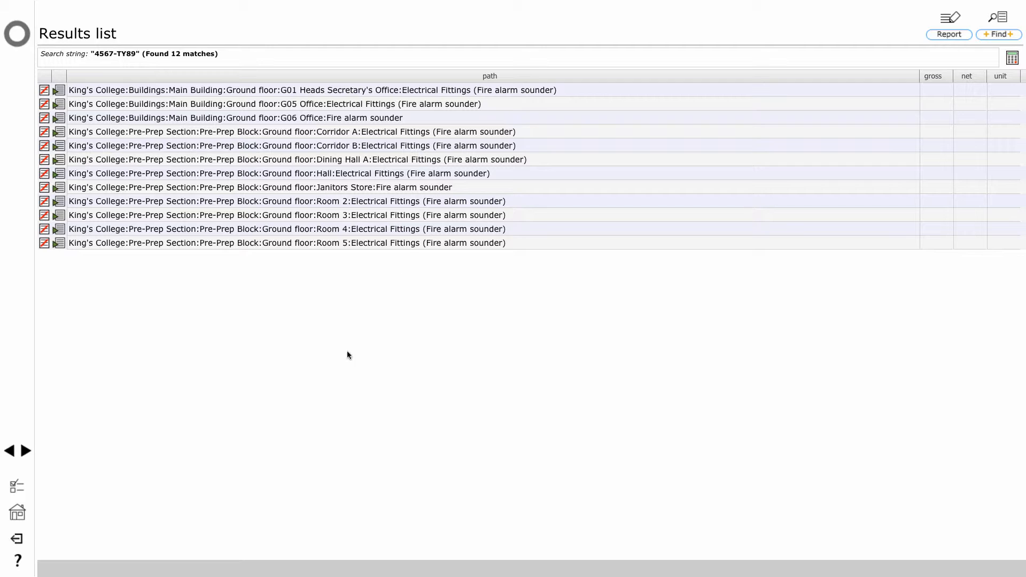
# Search the sites for "main heat" with the extra search option ticked
pyautogui.click(21, 37)
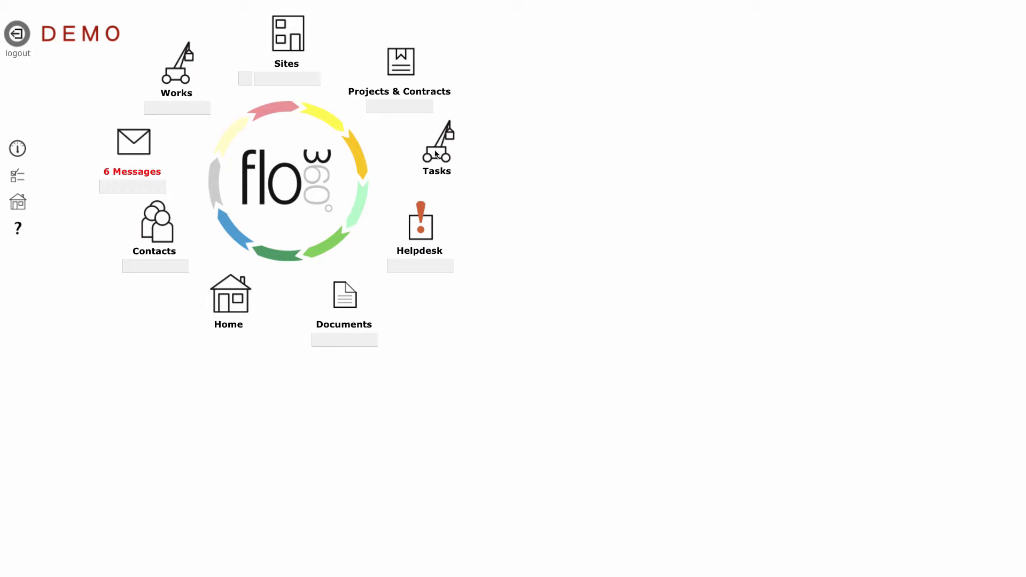
pyautogui.click(245, 79)
pyautogui.click(290, 80)
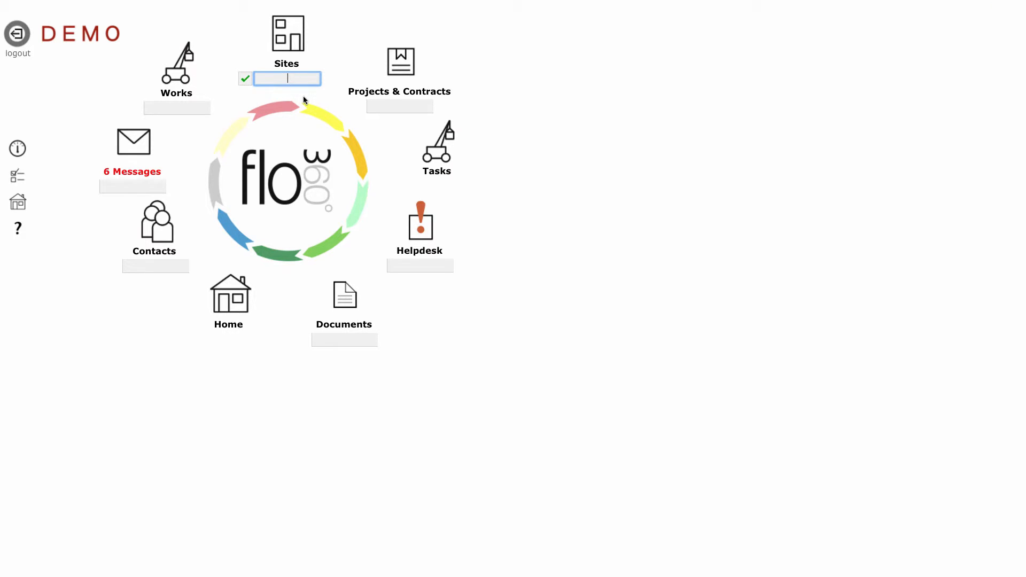
pyautogui.write('main heat')
pyautogui.press('Return')
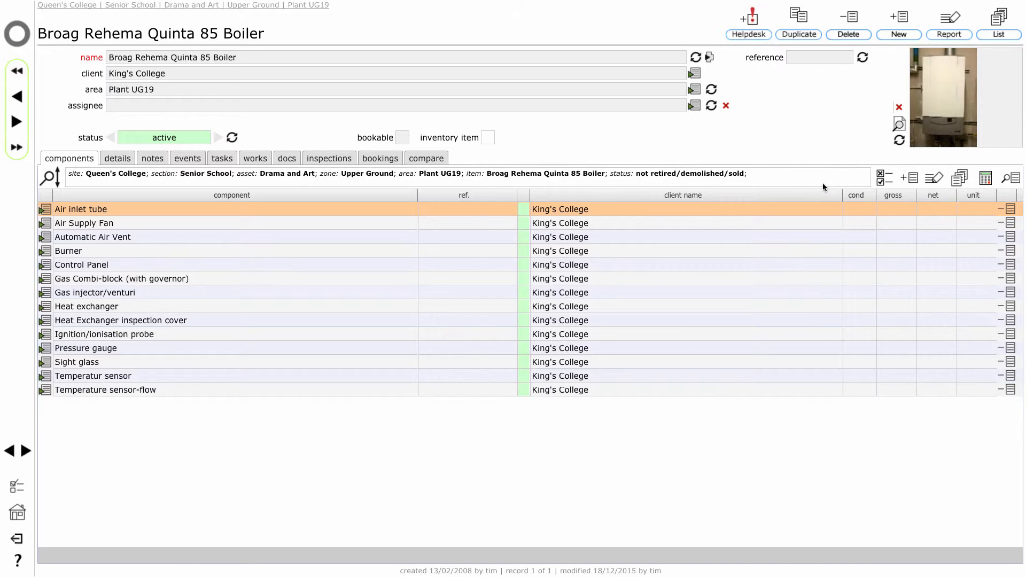
# From the Broag Rehema Quinta 85 Boiler, go to the items list and filter it by Manufacturer custom data with the text "aico"
pyautogui.click(993, 35)
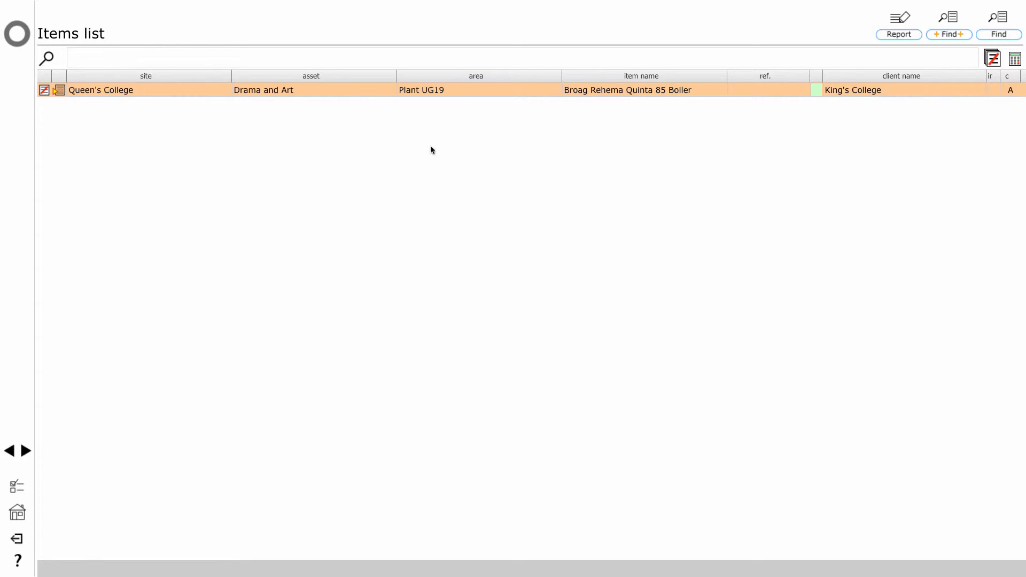
pyautogui.click(999, 23)
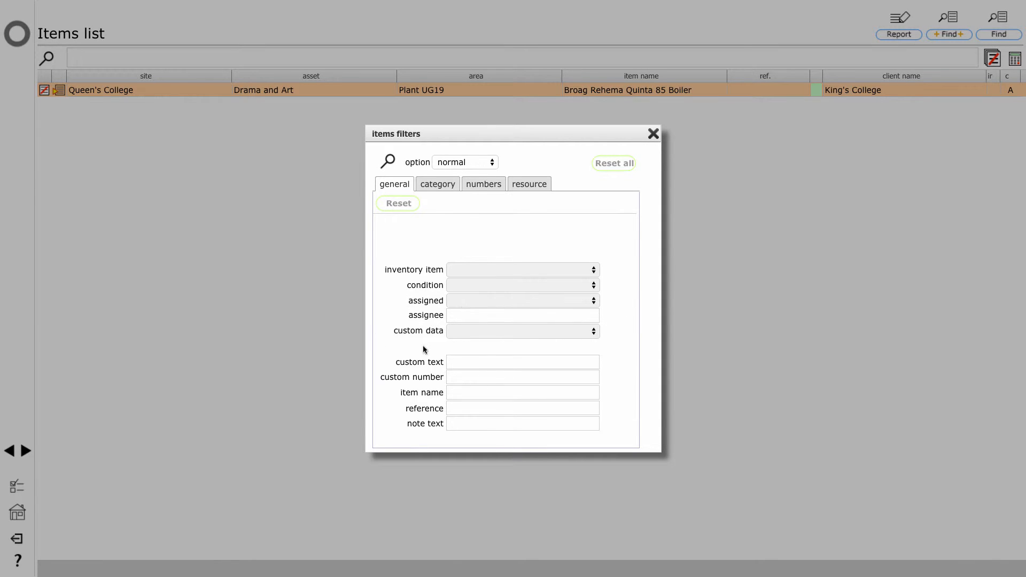
pyautogui.click(492, 332)
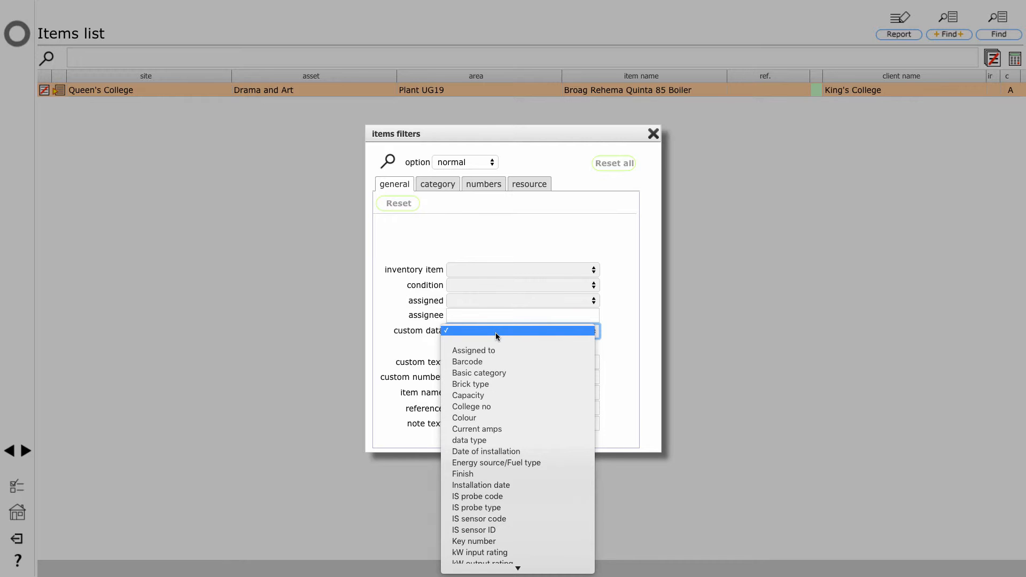
pyautogui.moveTo(572, 566)
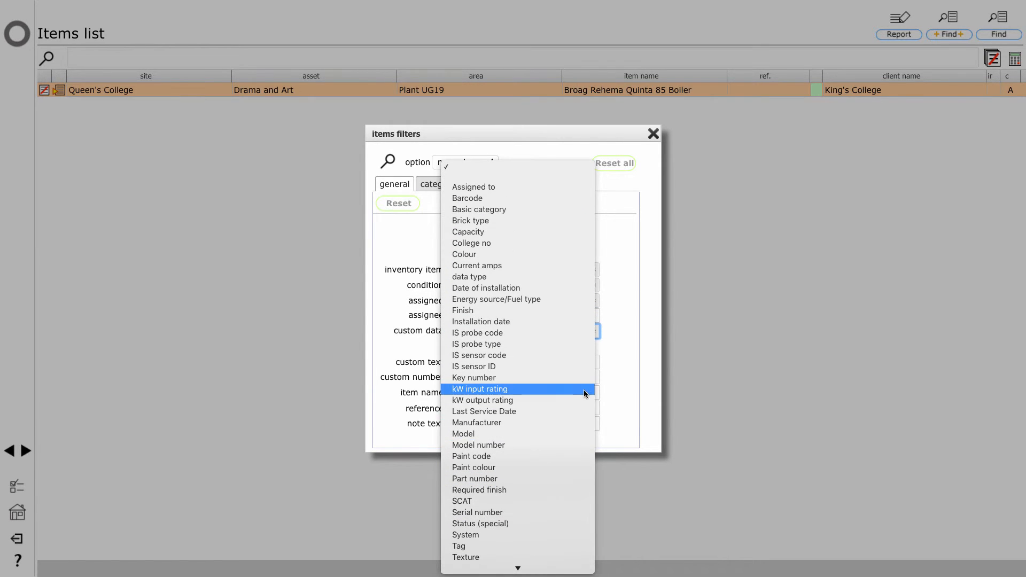
pyautogui.click(557, 422)
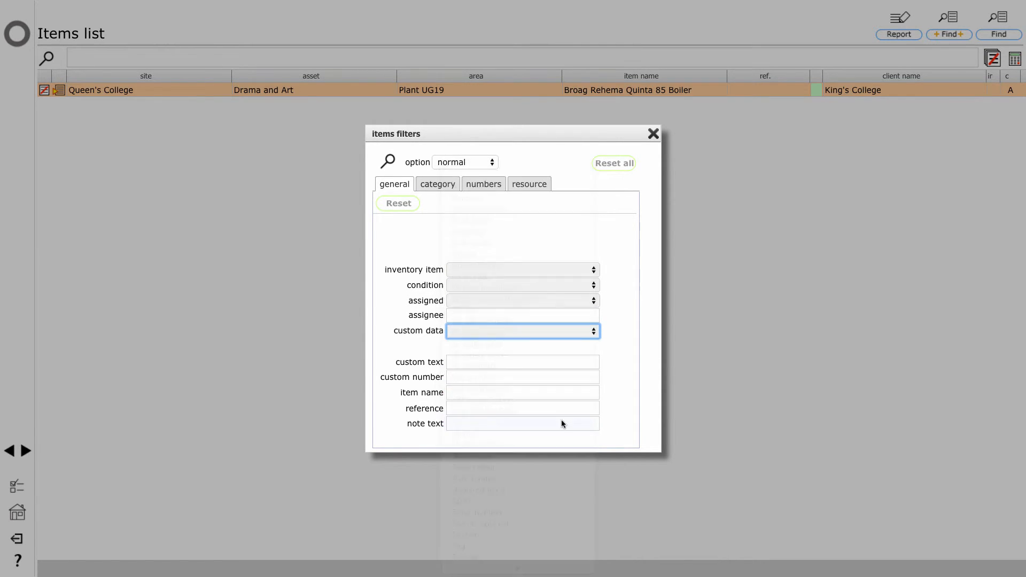
pyautogui.click(471, 364)
pyautogui.write('aico')
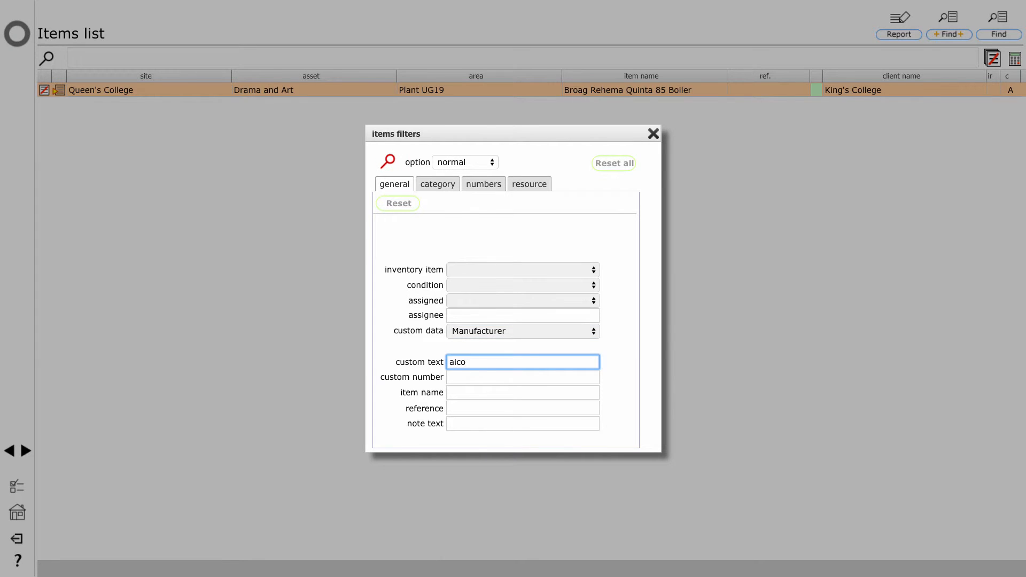
pyautogui.click(389, 161)
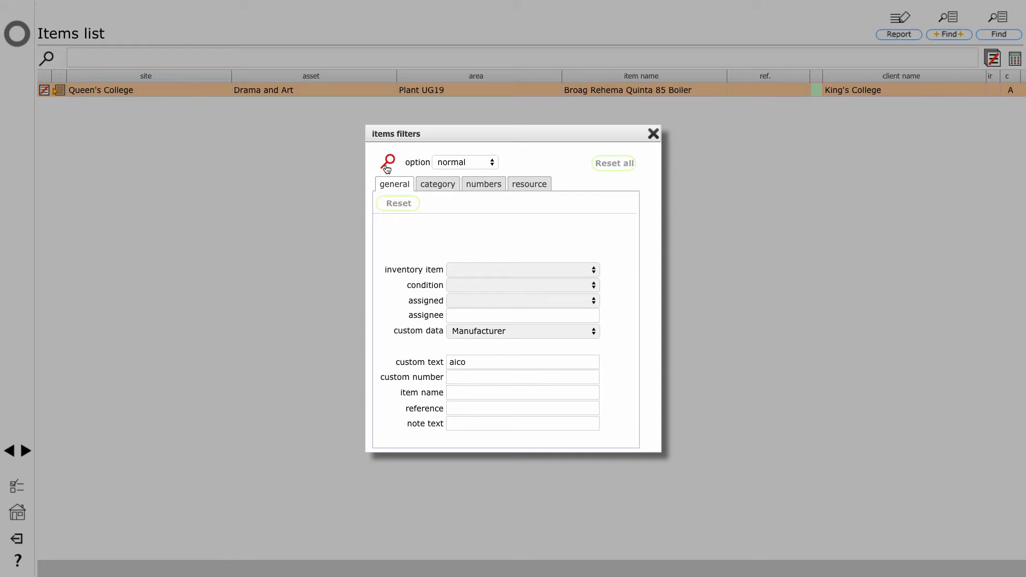
pyautogui.click(388, 163)
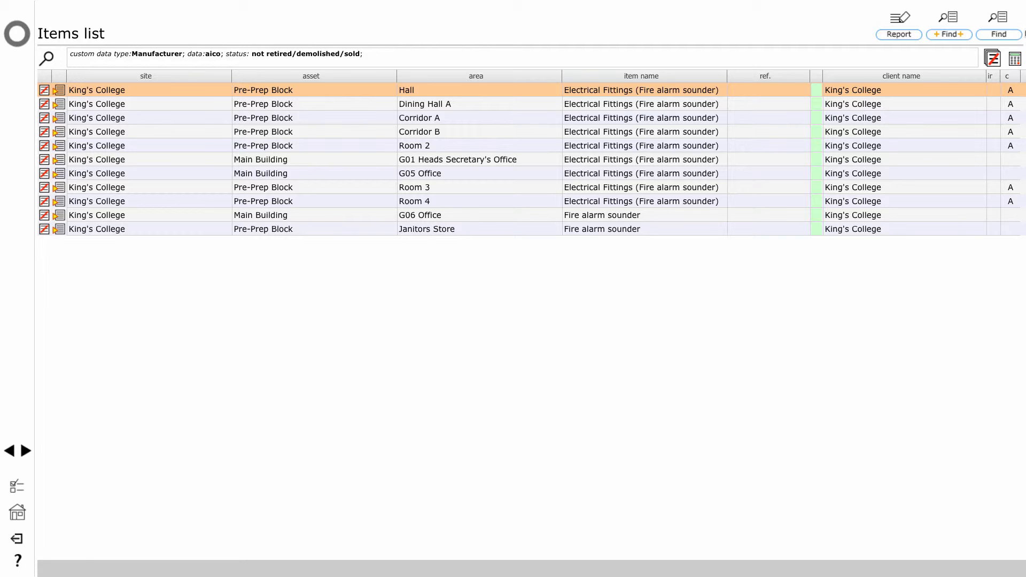
# Look through the custom data types offered in the items filters, leaving the current filter in place
pyautogui.click(997, 35)
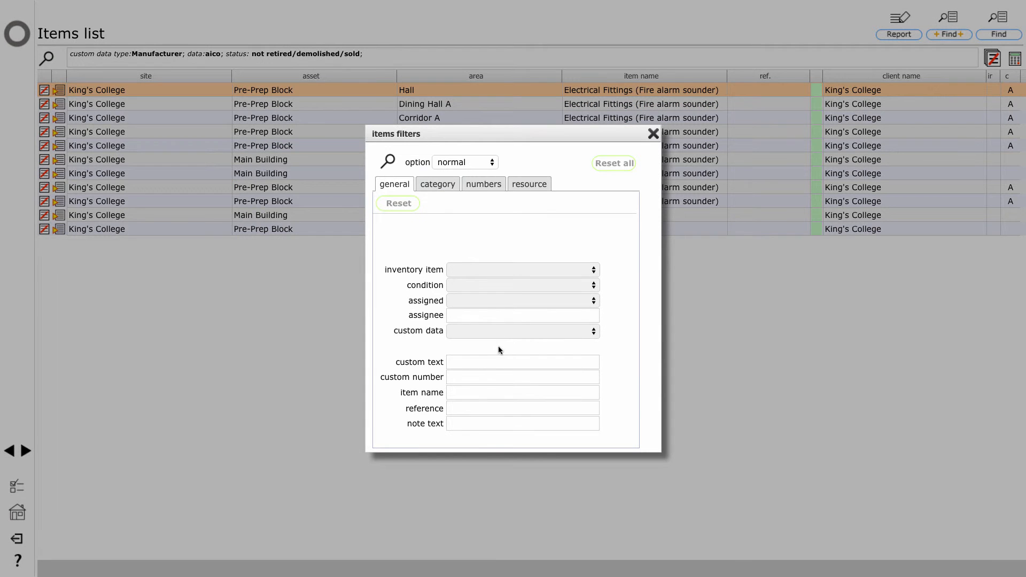
pyautogui.click(492, 333)
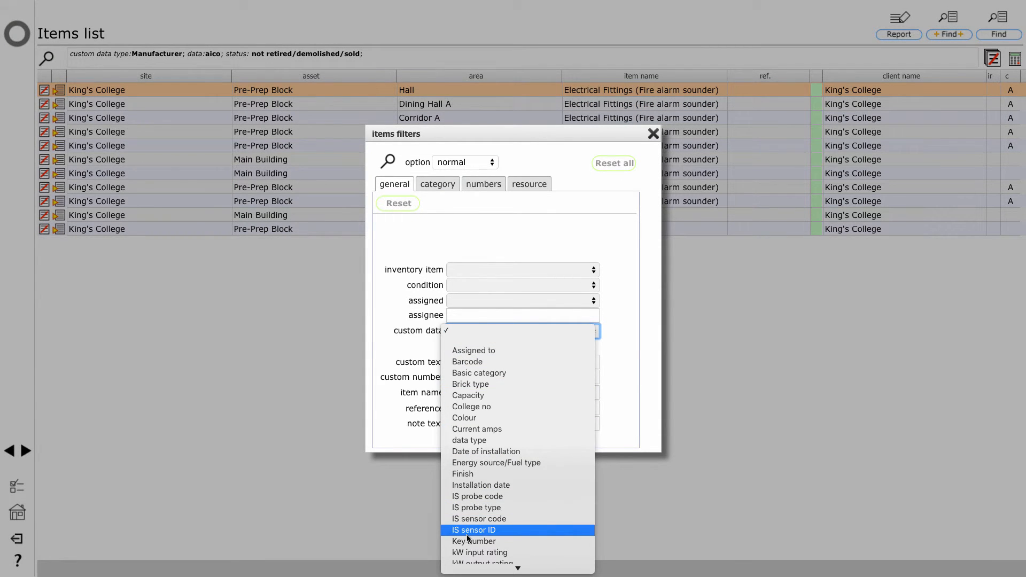
pyautogui.scroll(-5, 469, 539)
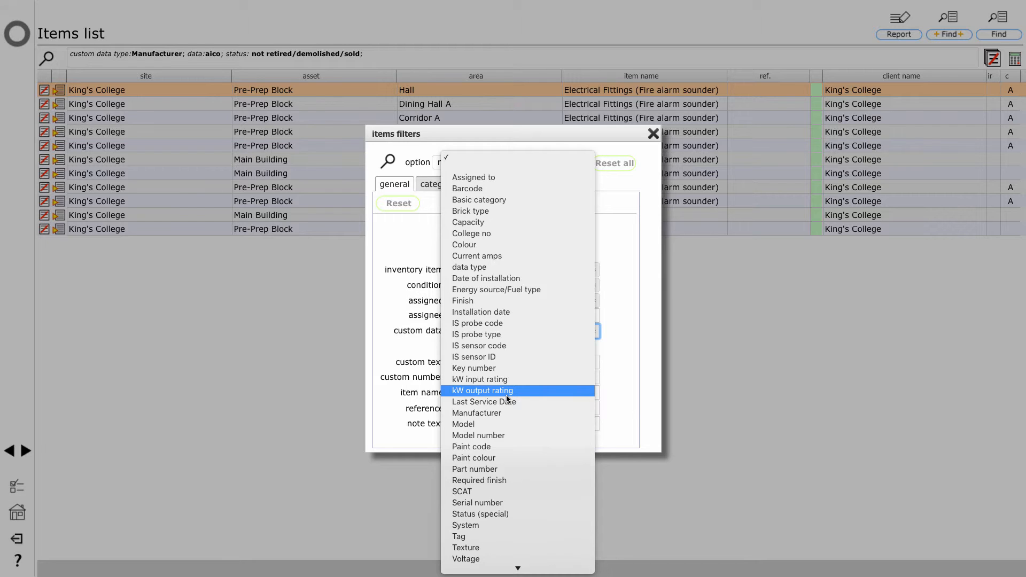
pyautogui.click(630, 376)
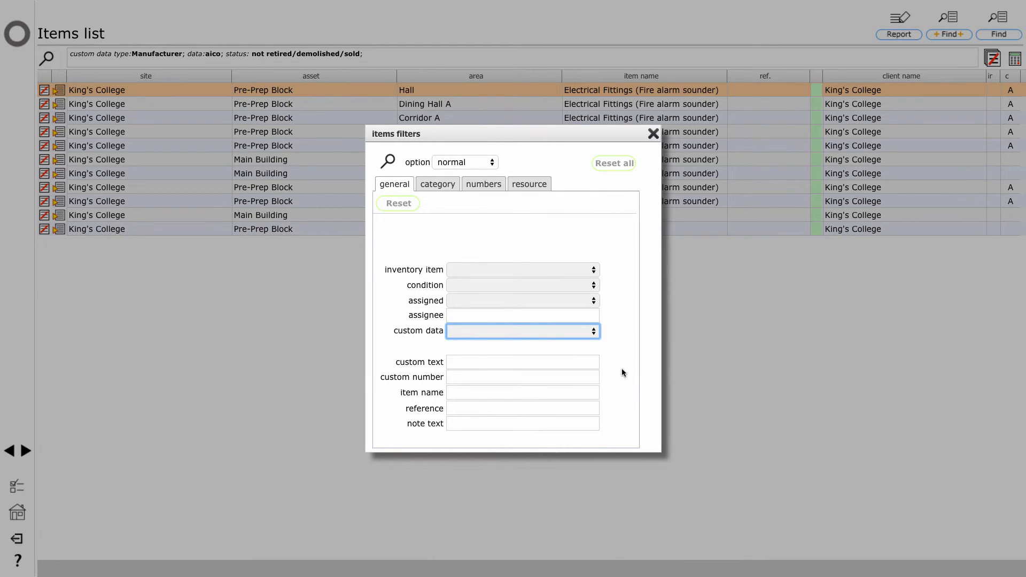
pyautogui.click(653, 135)
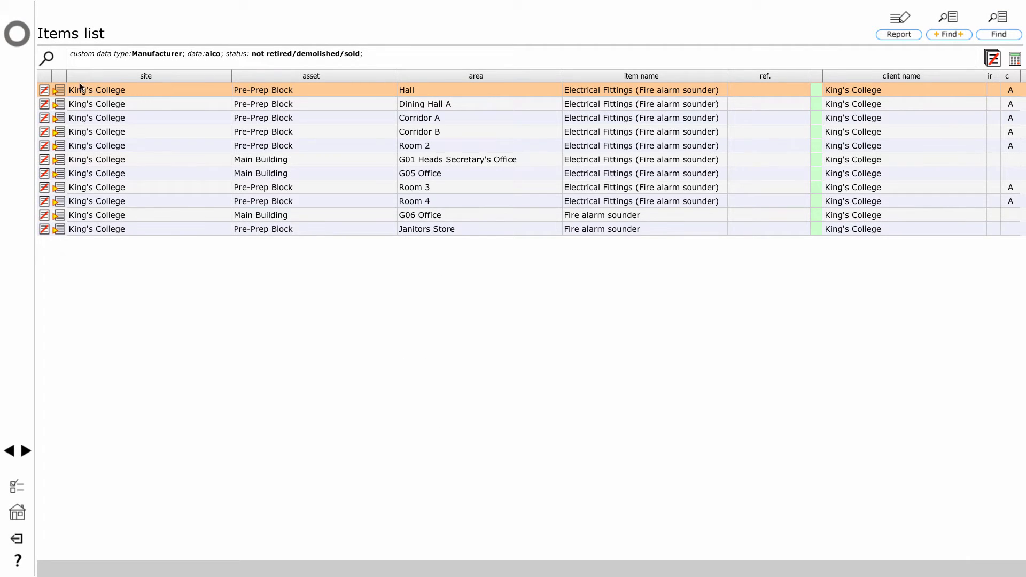
# Open the Kings_BF_GF_007 document and add Author custom data containing the author's name
pyautogui.click(17, 38)
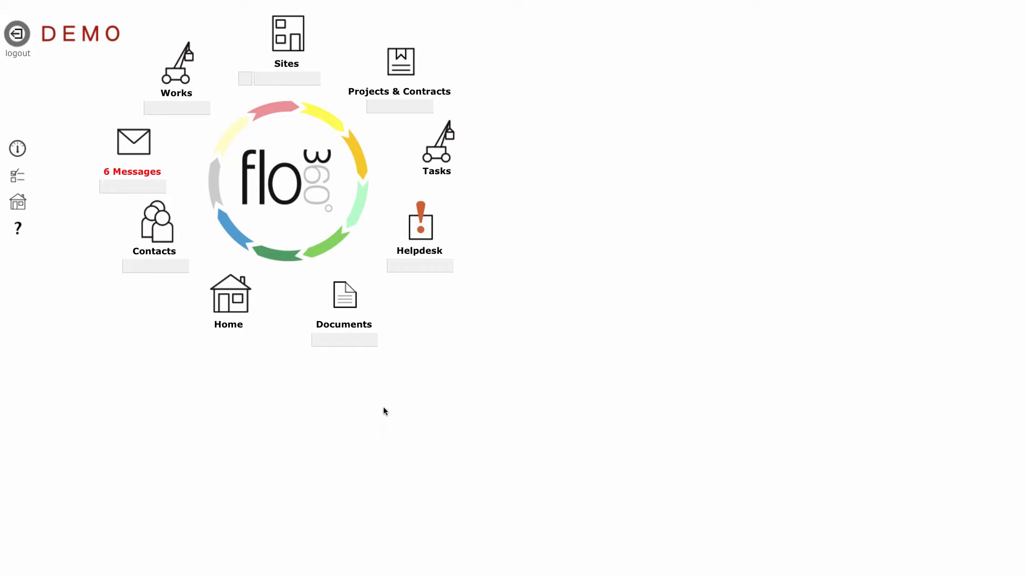
pyautogui.click(342, 303)
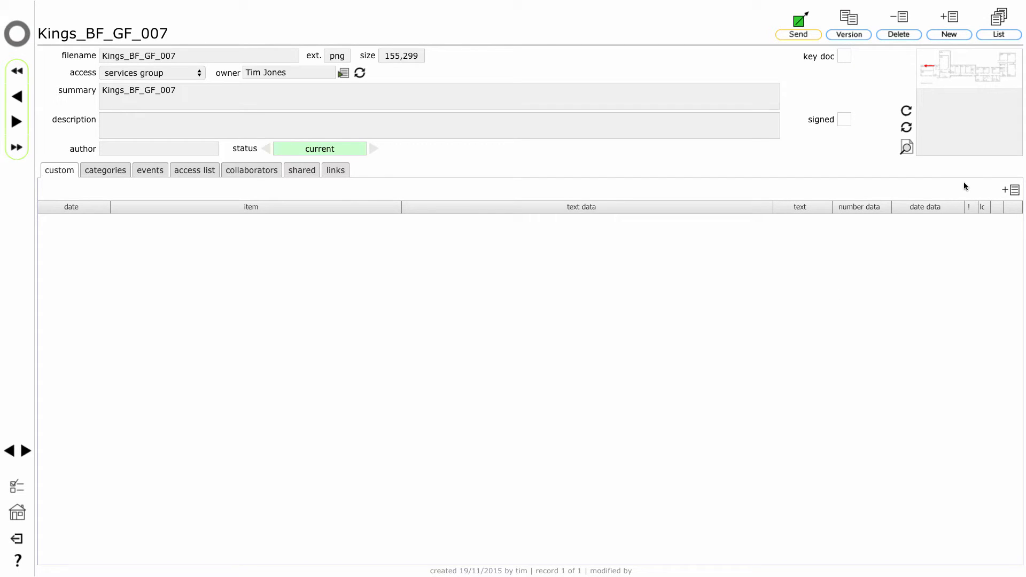
pyautogui.click(1014, 191)
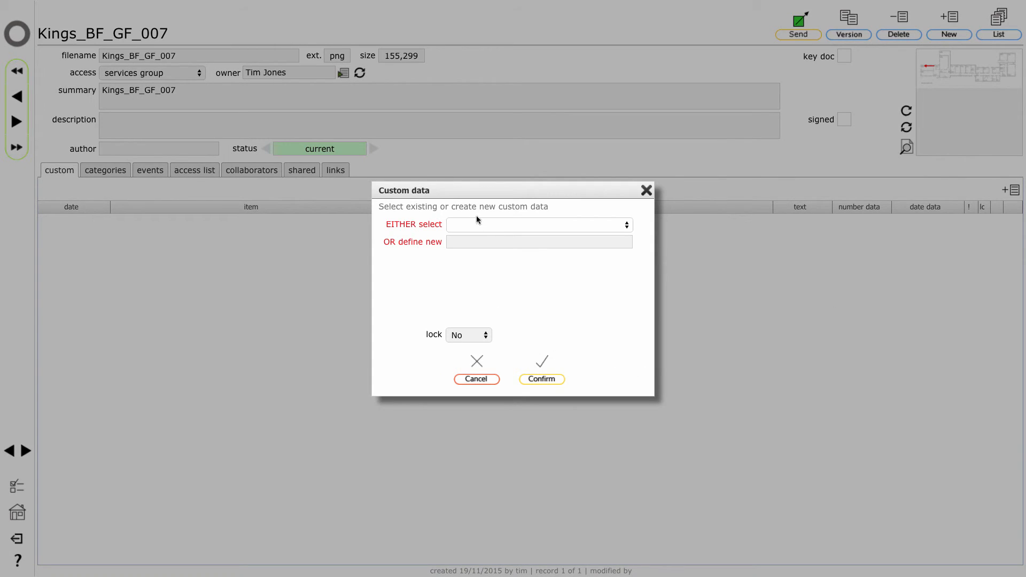
pyautogui.click(489, 225)
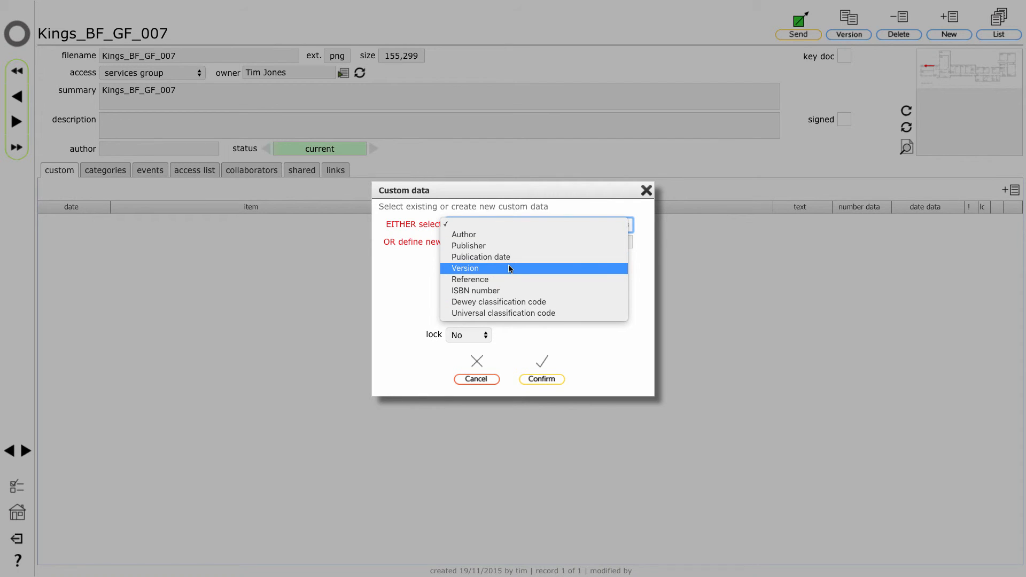
pyautogui.click(523, 235)
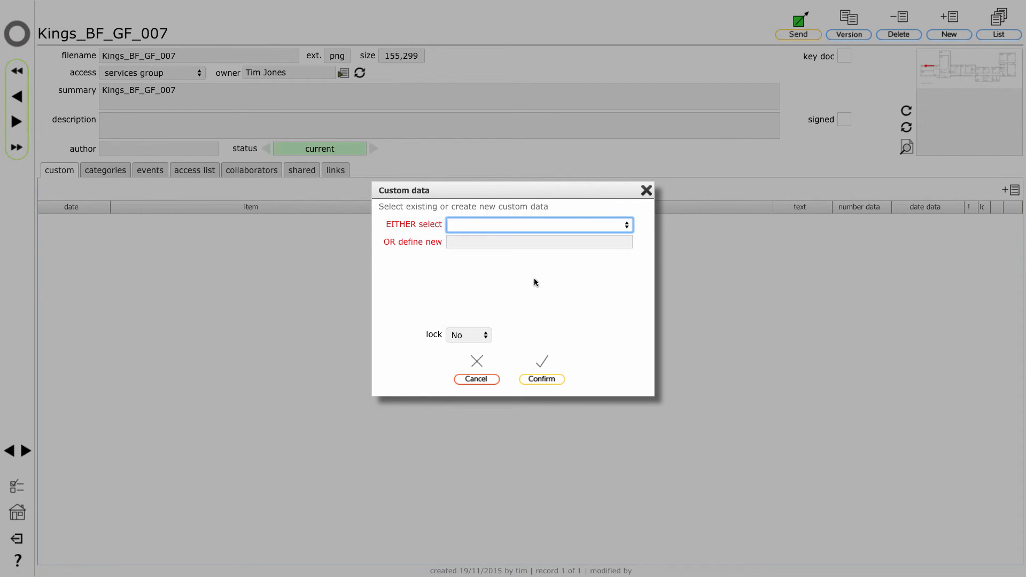
pyautogui.click(467, 280)
pyautogui.write('D Roo')
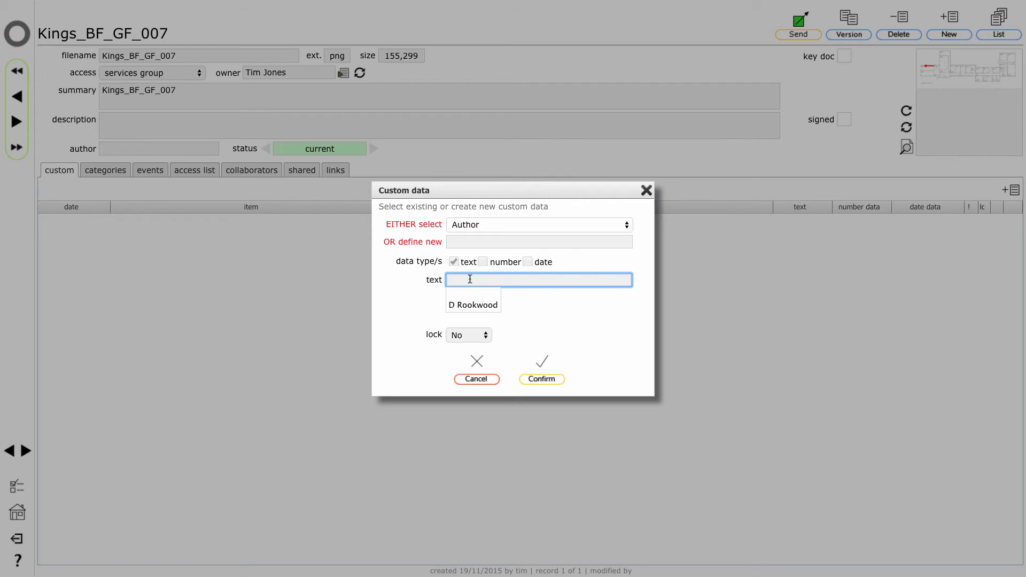
pyautogui.write('kwood')
pyautogui.click(542, 379)
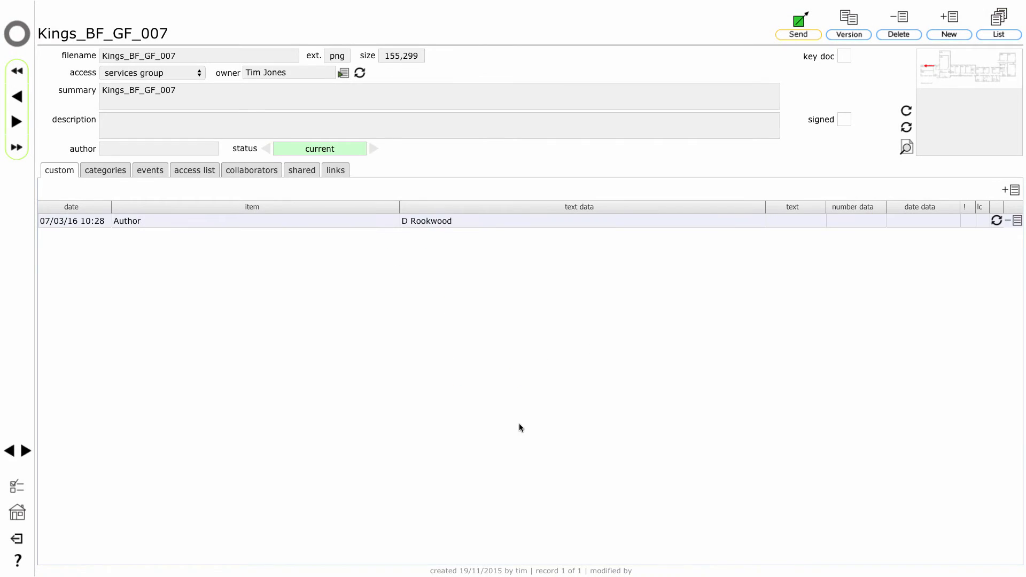
# Add Version custom data with the number 1 to the Kings_BF_GF_007 document
pyautogui.click(1011, 191)
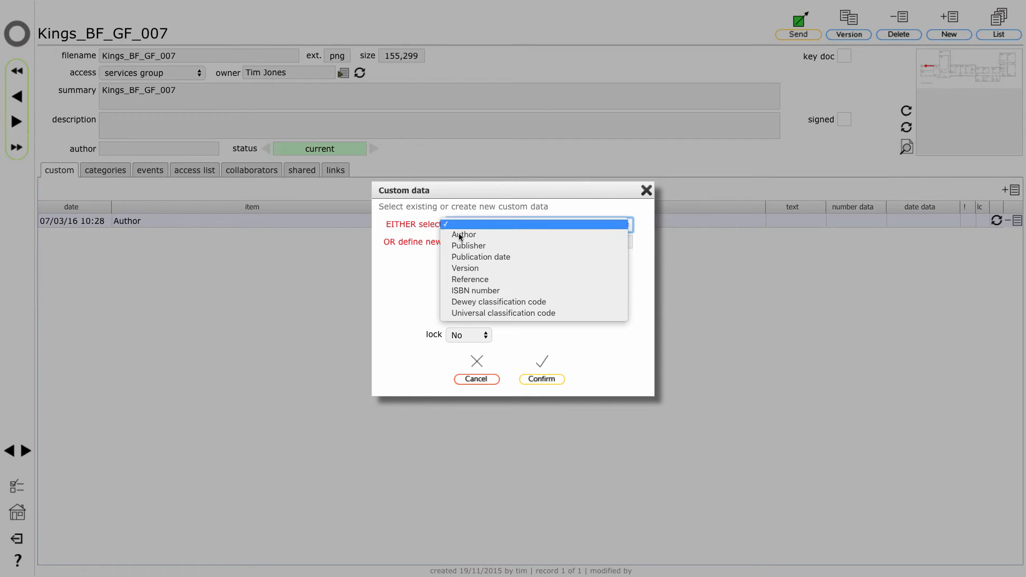
pyautogui.click(499, 265)
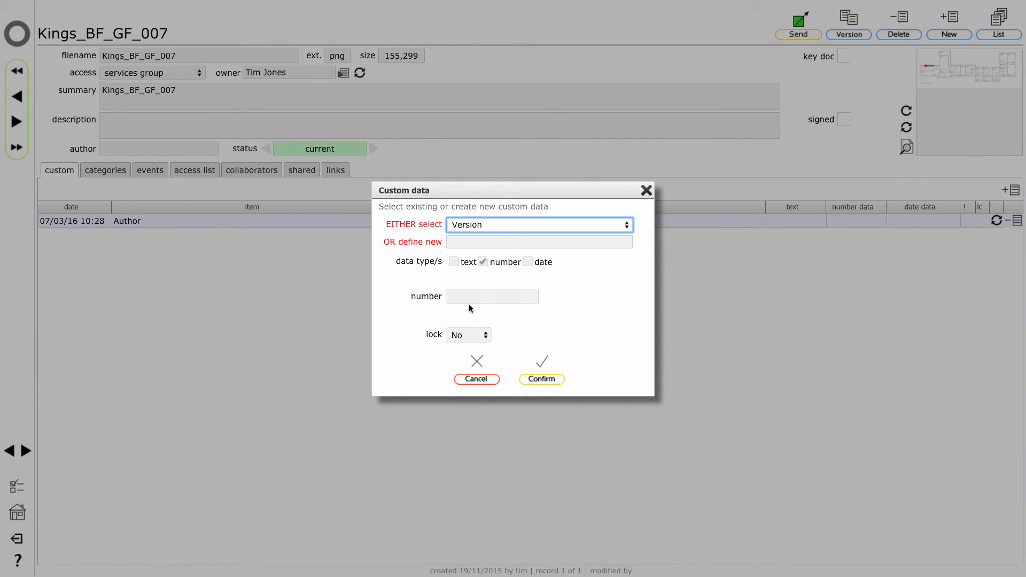
pyautogui.click(476, 298)
pyautogui.write('1')
pyautogui.click(541, 378)
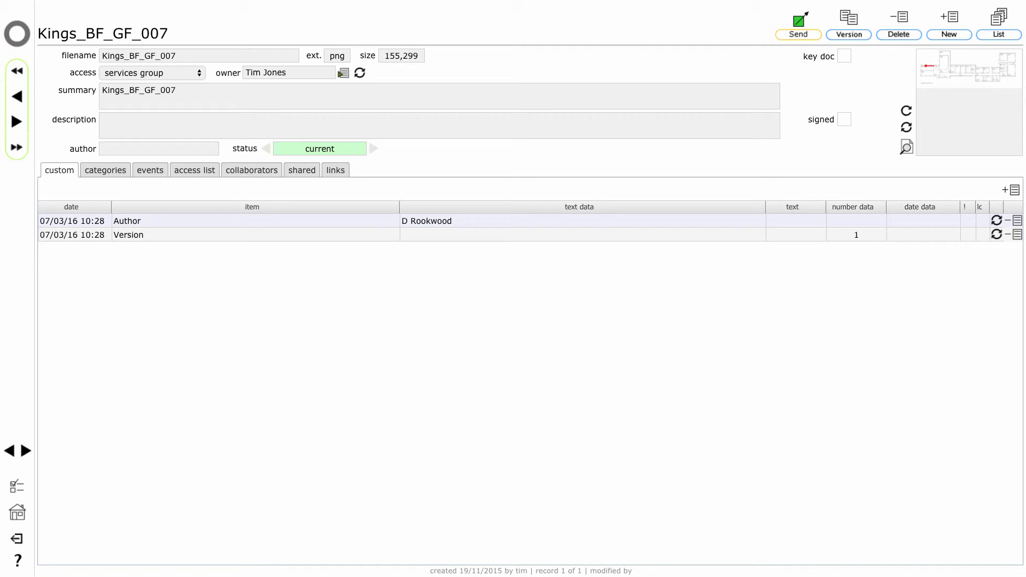
# Look through the custom data types offered for the document and the field for defining a new one, without adding an entry
pyautogui.click(1011, 191)
pyautogui.click(530, 230)
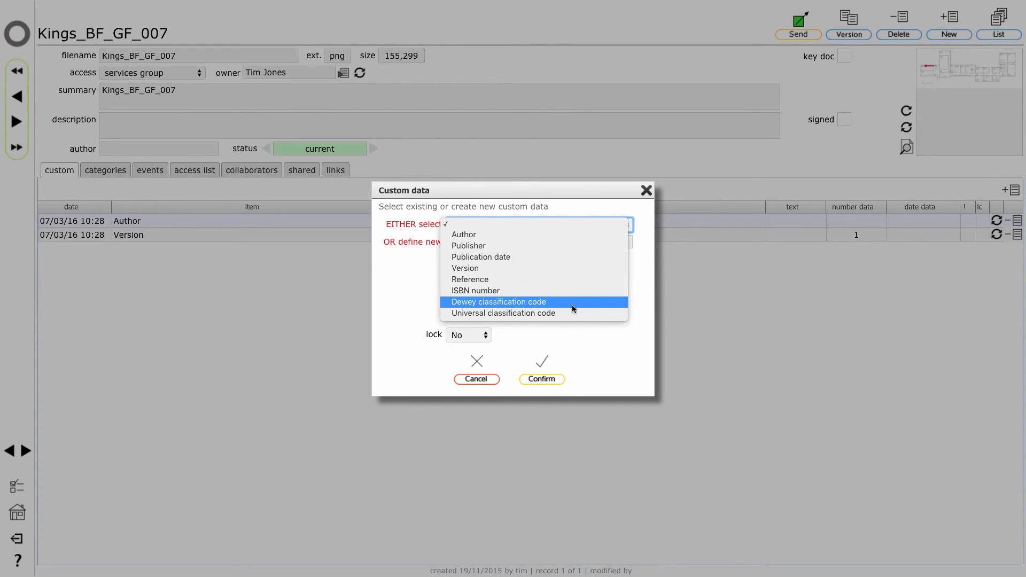
pyautogui.click(701, 317)
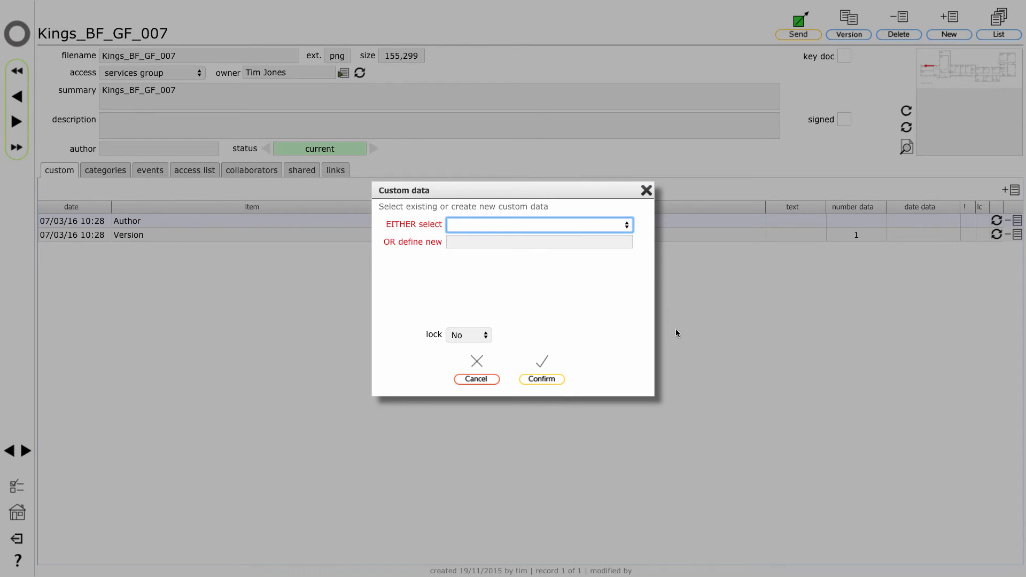
pyautogui.click(555, 242)
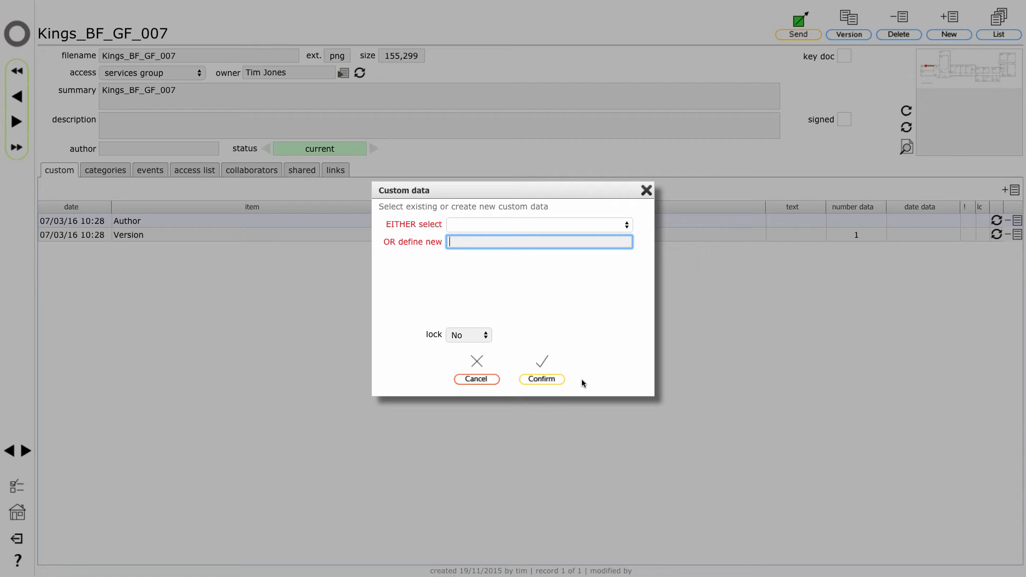
pyautogui.click(476, 379)
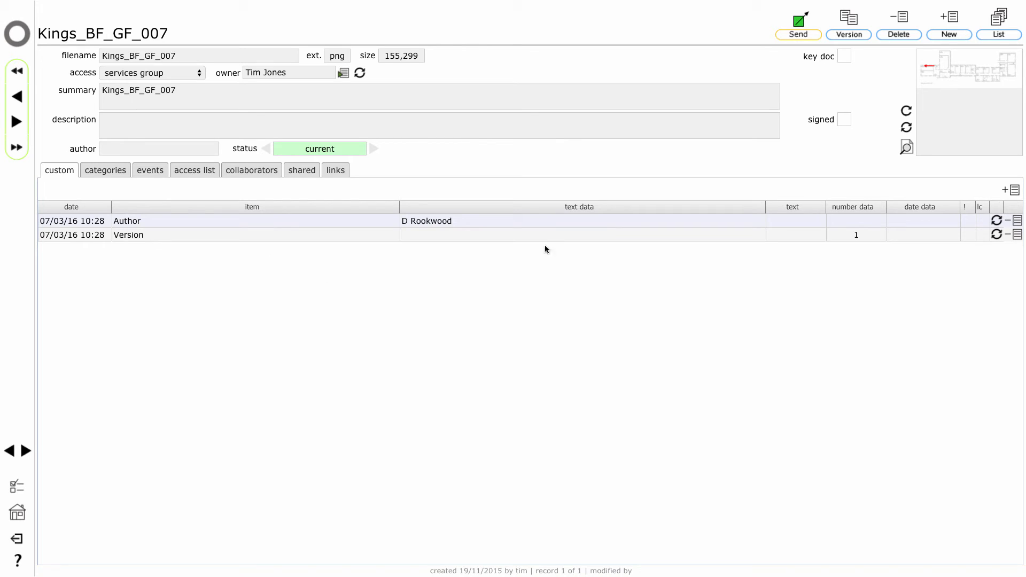
# Filter the documents list by Author custom data containing the author's surname, and return to the main menu
pyautogui.click(998, 35)
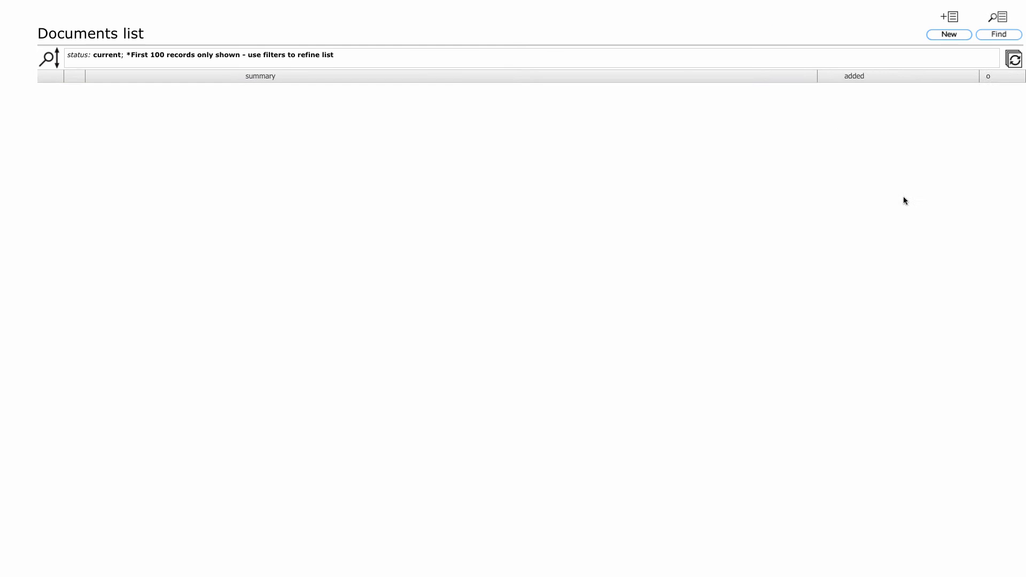
pyautogui.click(998, 34)
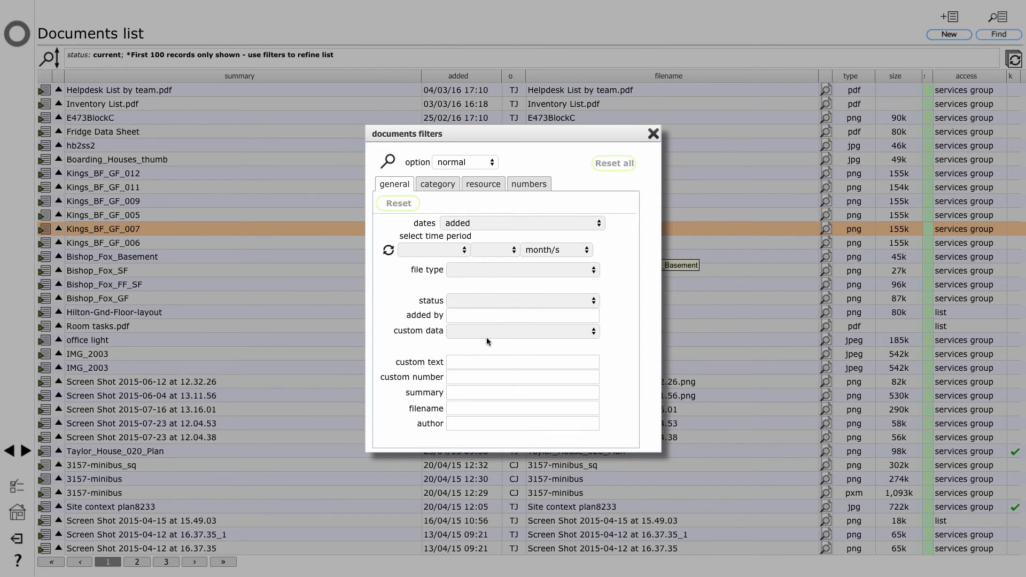
pyautogui.click(492, 332)
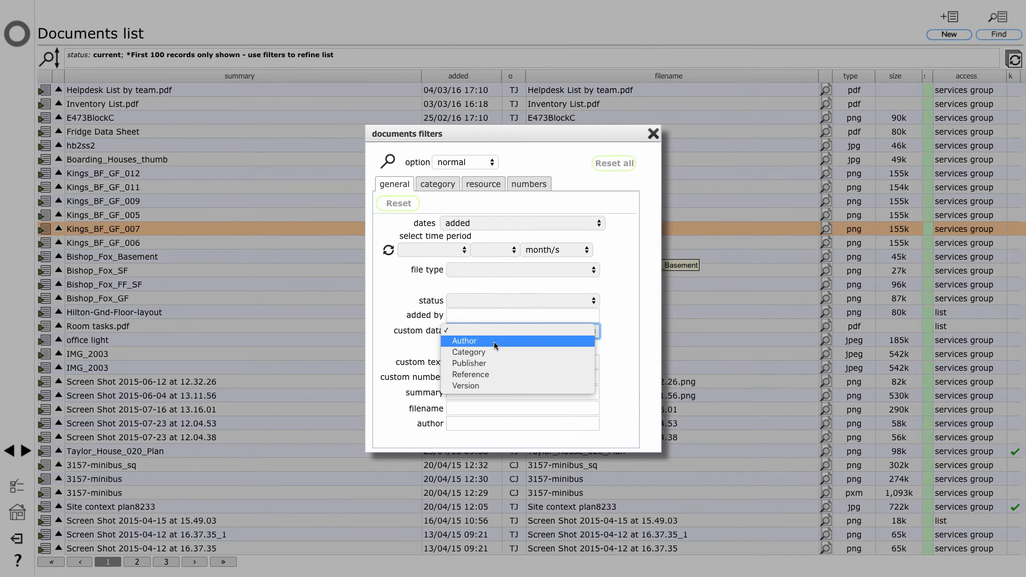
pyautogui.click(492, 345)
pyautogui.click(477, 362)
pyautogui.write('rookwood')
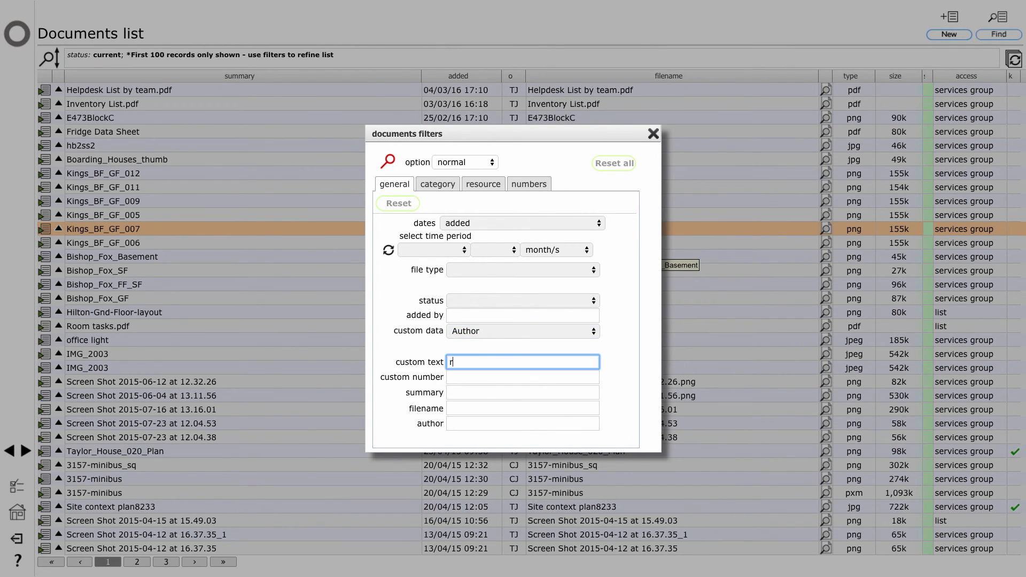
pyautogui.click(388, 162)
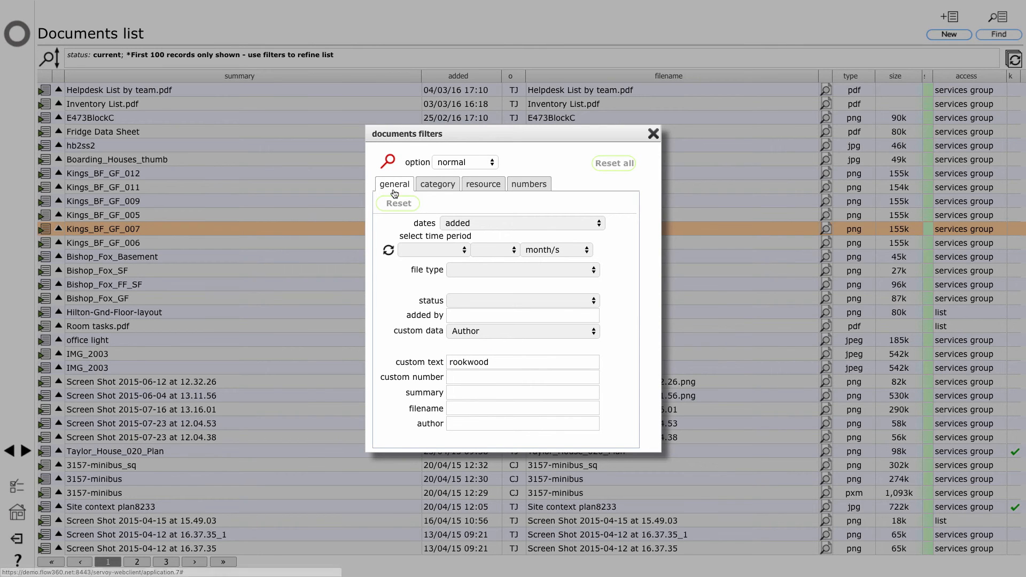
pyautogui.click(389, 162)
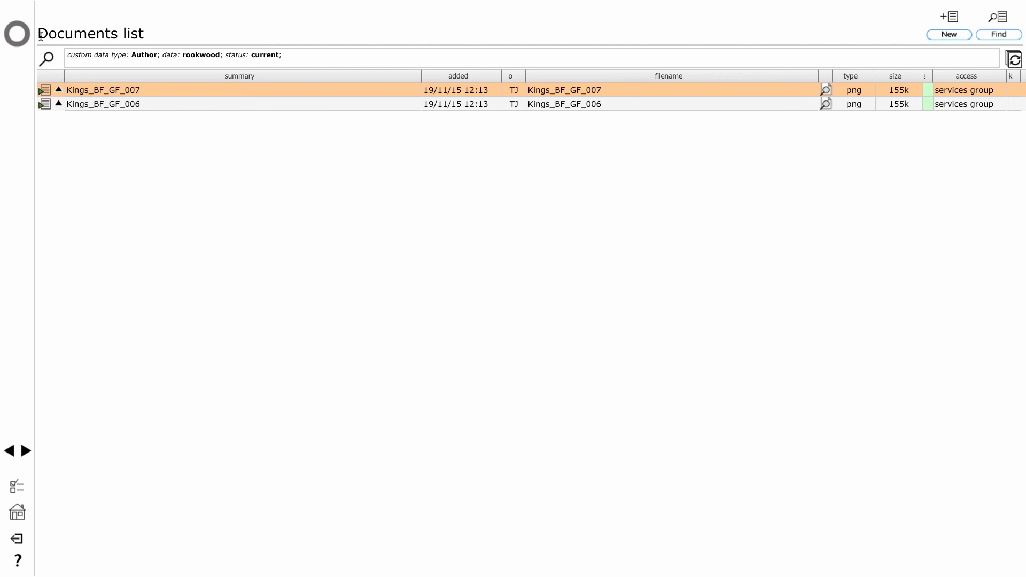
pyautogui.click(18, 37)
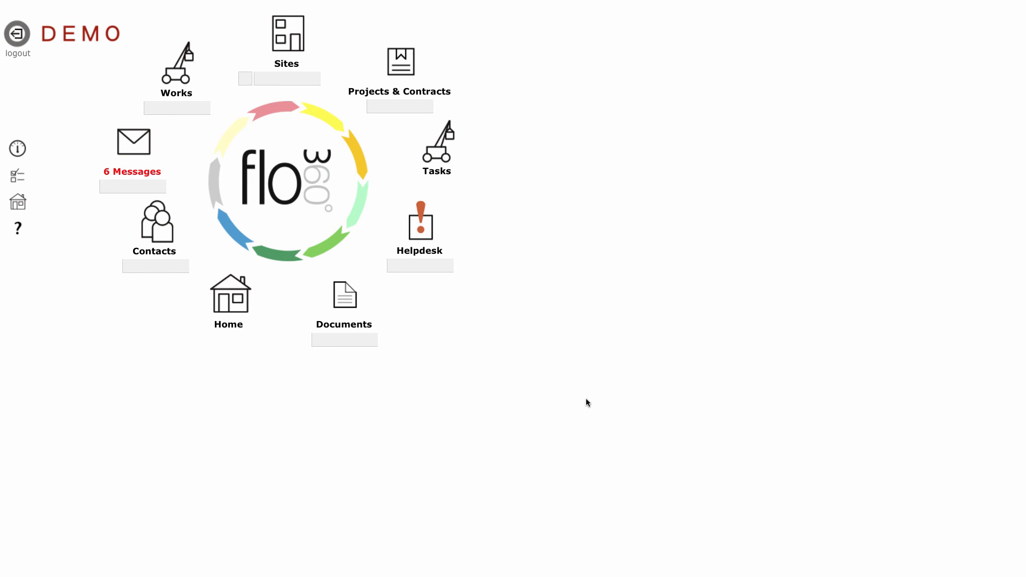